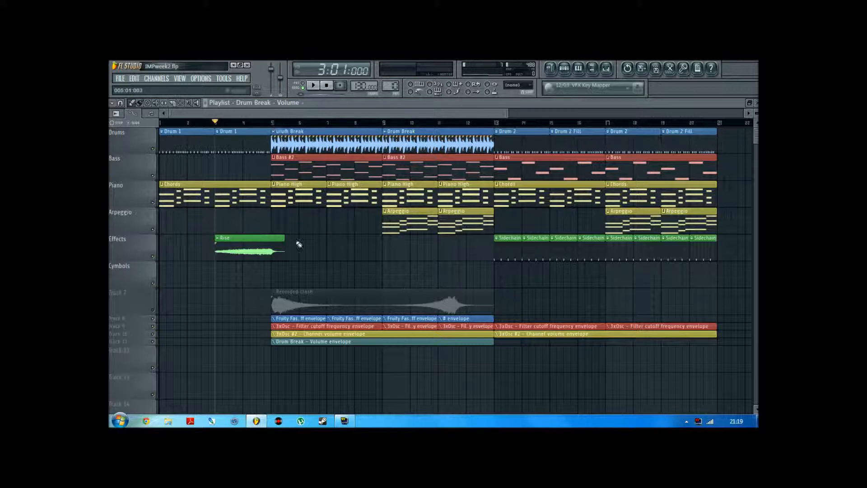
# Play the arrangement from bar 3 into the start of the drum break and stop playback
pyautogui.press('space')
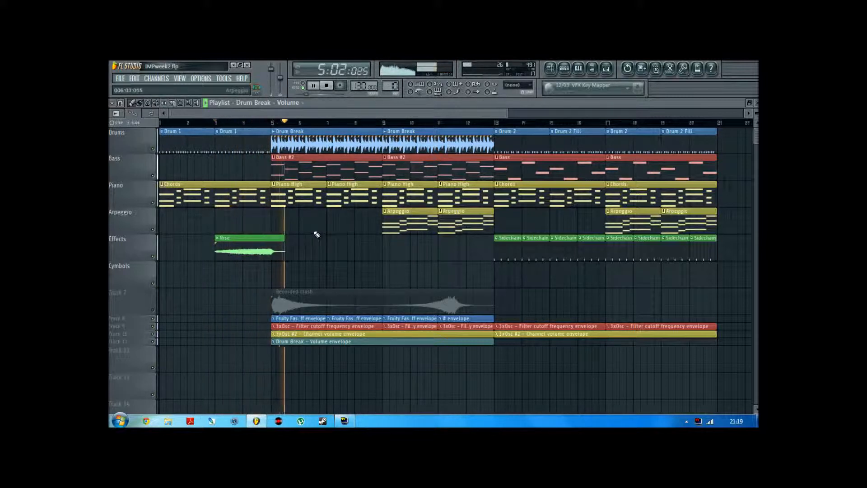
pyautogui.press('space')
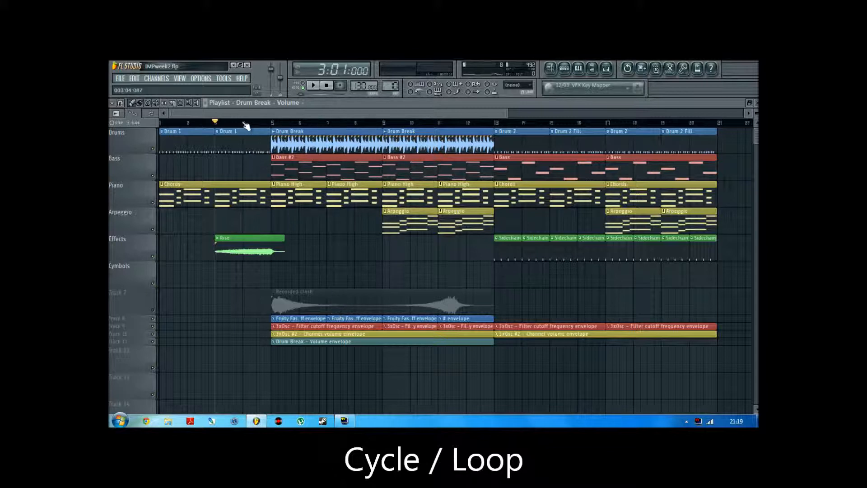
# Set a playback loop from bar 4 to bar 6 and audition it
pyautogui.moveTo(246, 125); pyautogui.dragTo(300, 131)
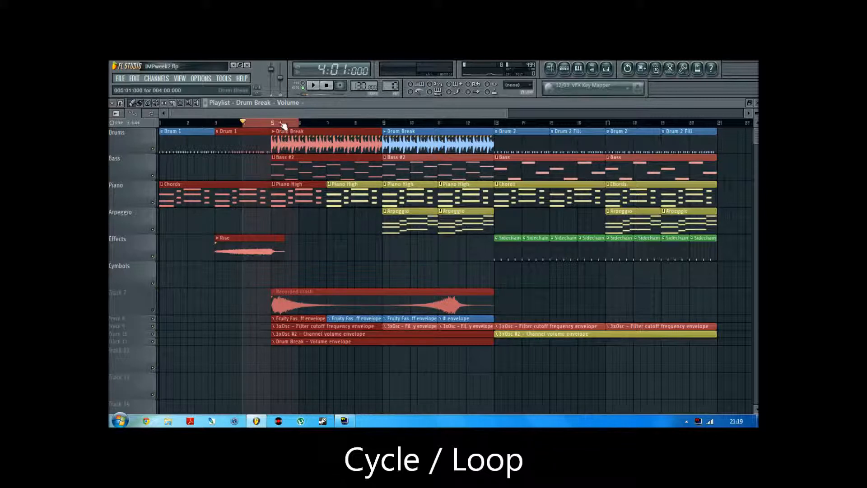
pyautogui.click(315, 86)
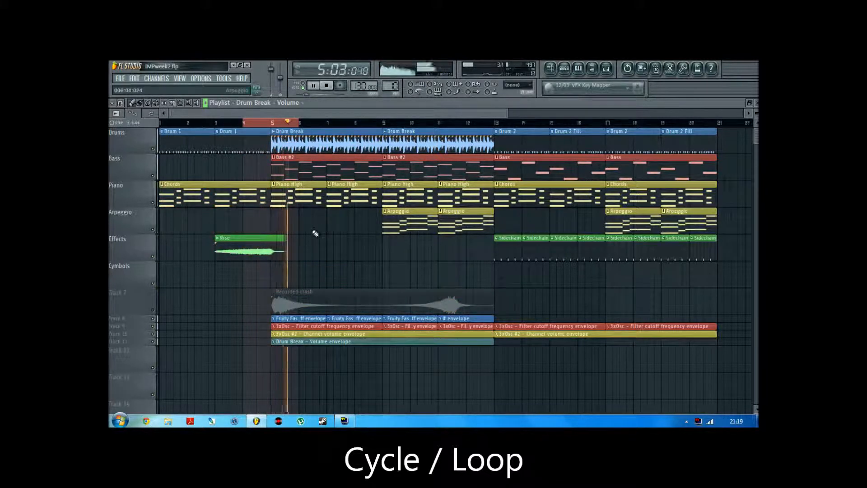
pyautogui.press('space')
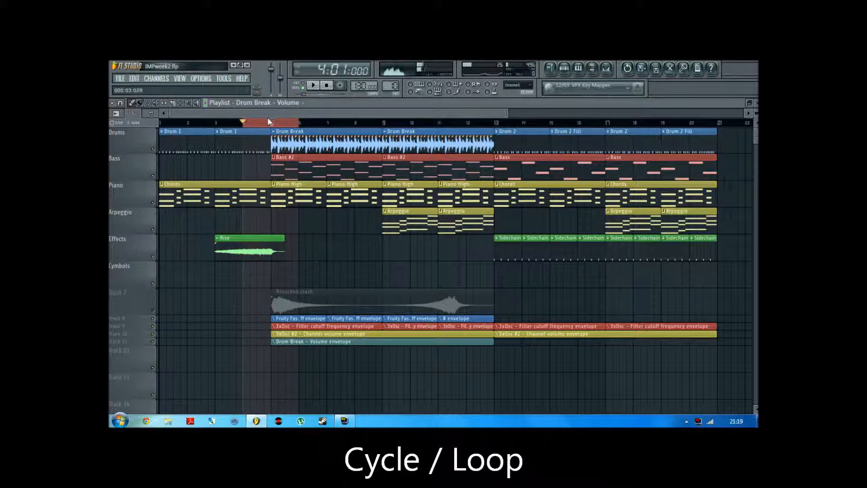
# Replace the playback loop with one from beat 3 of bar 4 to beat 3 of bar 5 and deselect the clips
pyautogui.moveTo(266, 122); pyautogui.dragTo(295, 123)
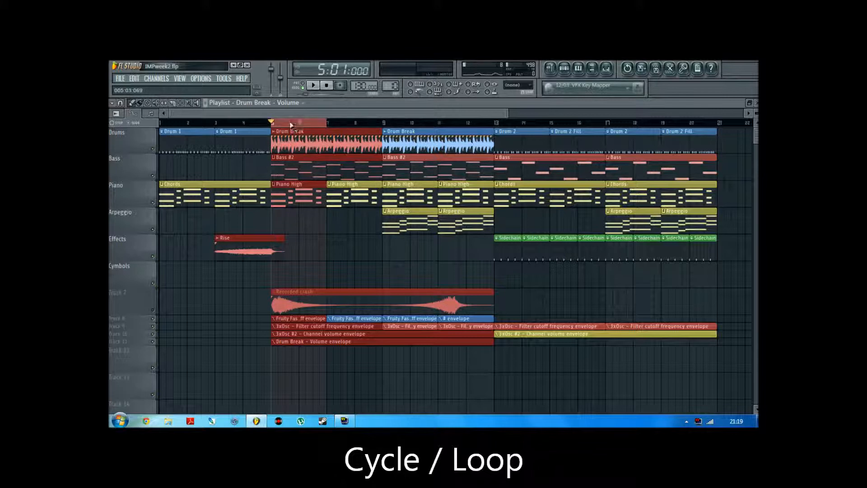
pyautogui.rightClick(293, 124)
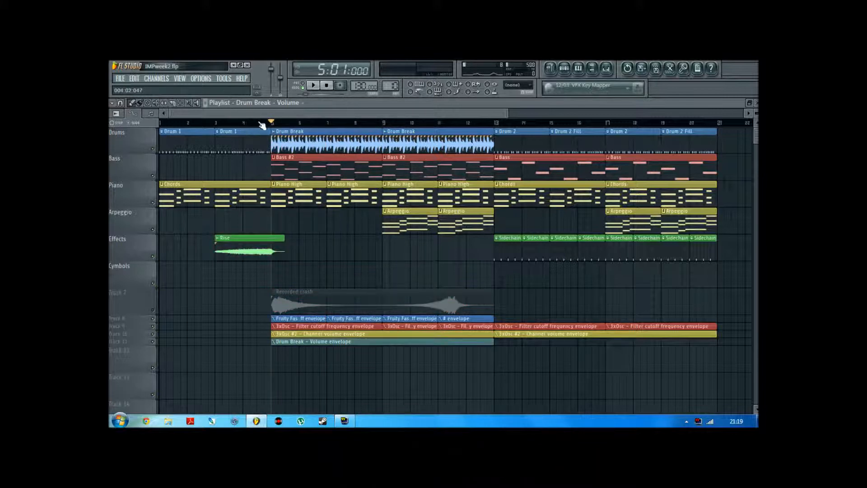
pyautogui.moveTo(257, 123); pyautogui.dragTo(286, 123)
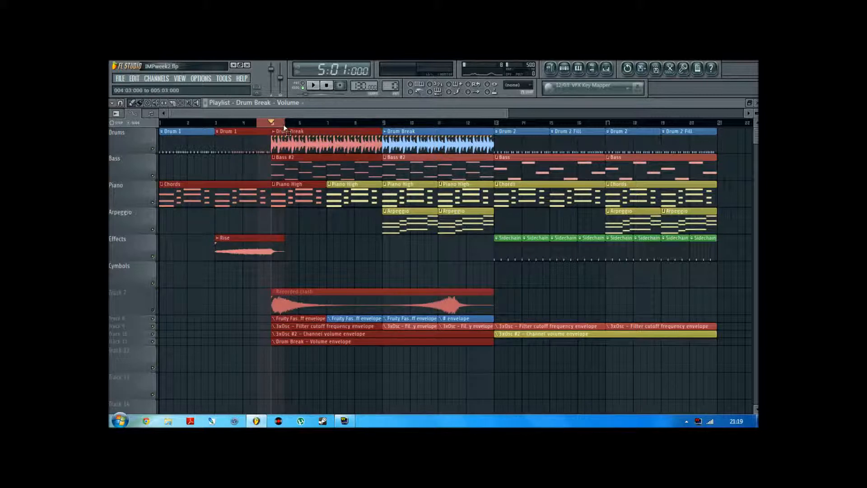
pyautogui.click(319, 243)
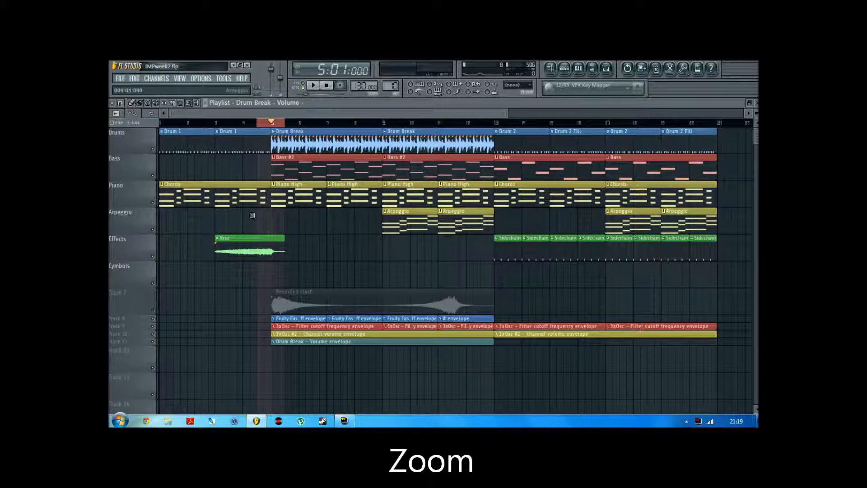
# Examine the Rise clip and the transition around bar 5 at several horizontal and vertical zoom levels
pyautogui.moveTo(236, 233); pyautogui.dragTo(332, 290)
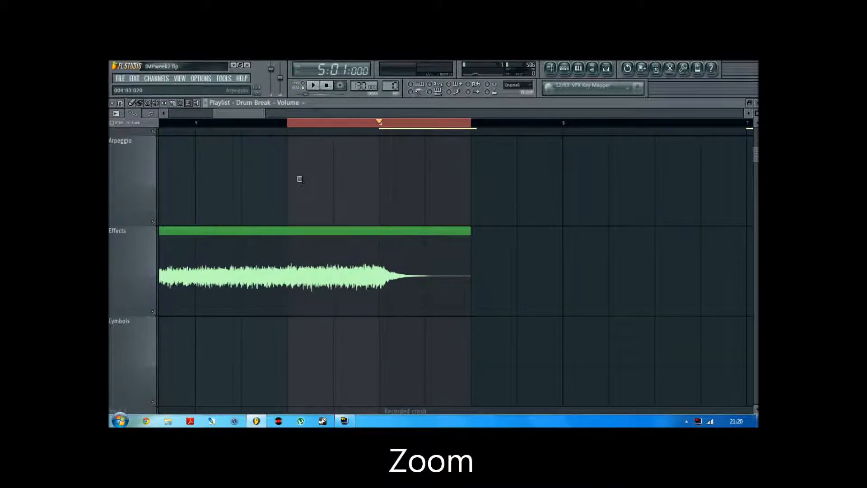
pyautogui.rightClick(315, 170)
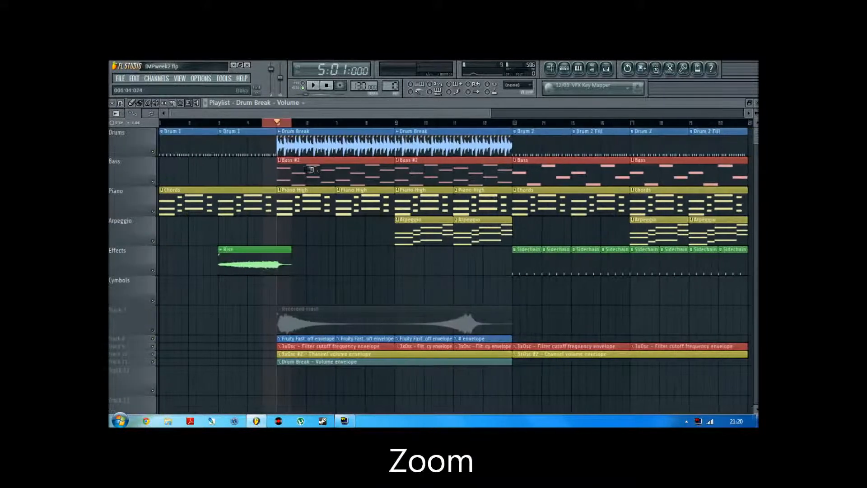
pyautogui.moveTo(490, 117); pyautogui.dragTo(330, 115)
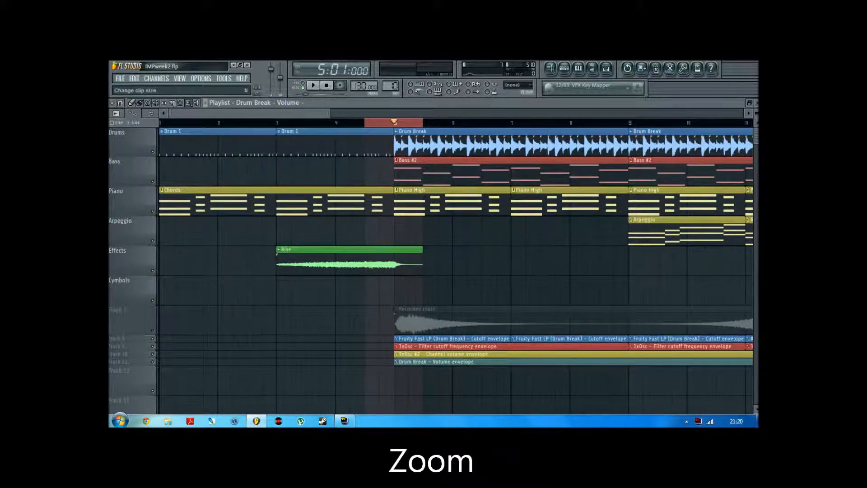
pyautogui.scroll(5, 338, 158)
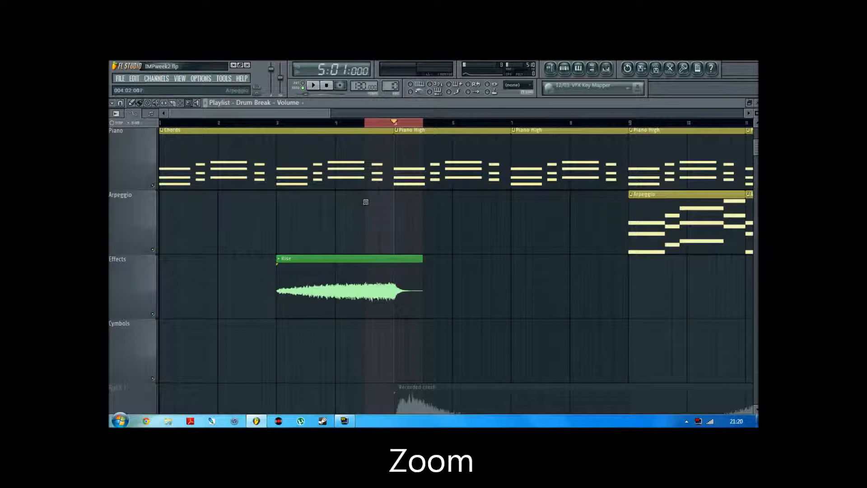
pyautogui.scroll(-1, 366, 201)
pyautogui.scroll(4, 364, 224)
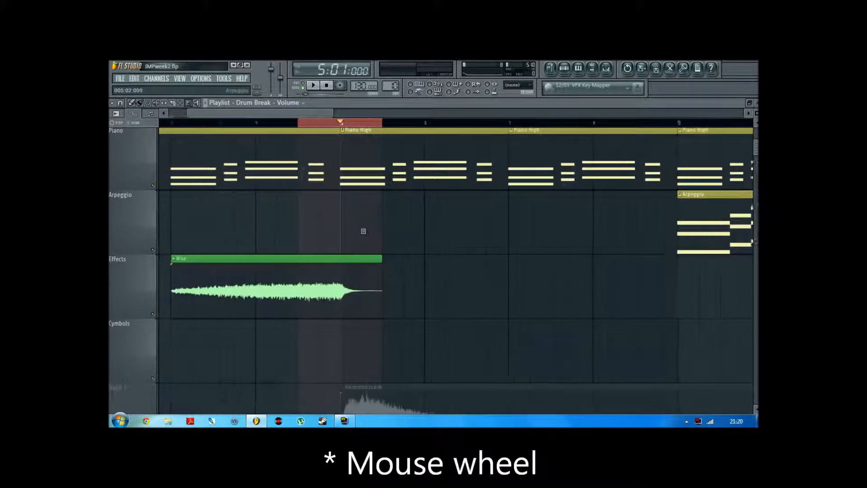
pyautogui.scroll(-5, 364, 232)
pyautogui.scroll(2, 297, 220)
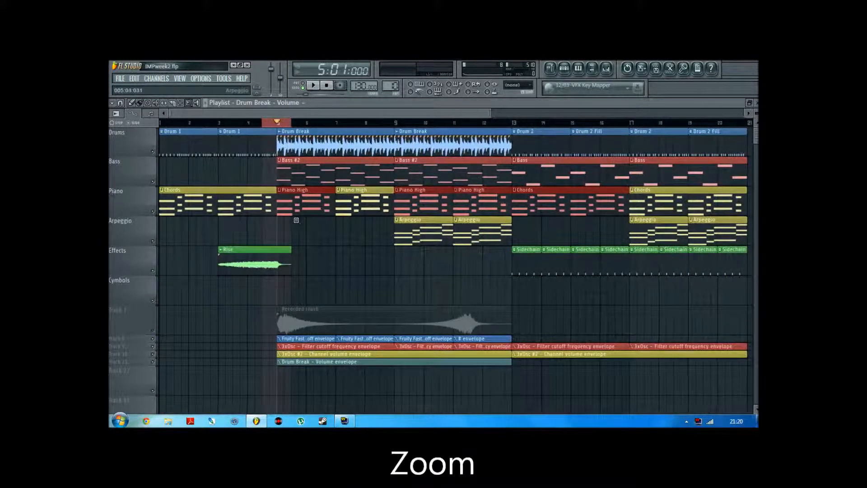
# Move the Recorded crash clip from the muted track up to the Cymbols track, keeping its start at bar 5
pyautogui.moveTo(342, 113); pyautogui.dragTo(236, 113)
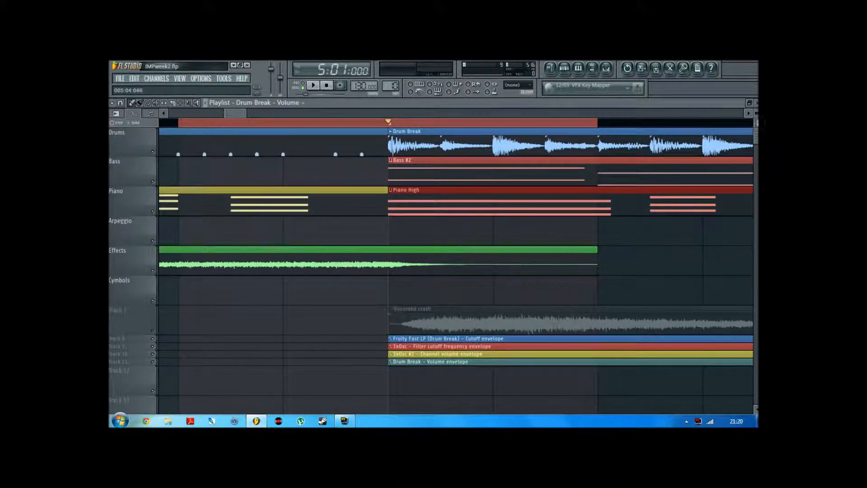
pyautogui.moveTo(757, 122); pyautogui.dragTo(756, 119)
pyautogui.scroll(-3, 611, 194)
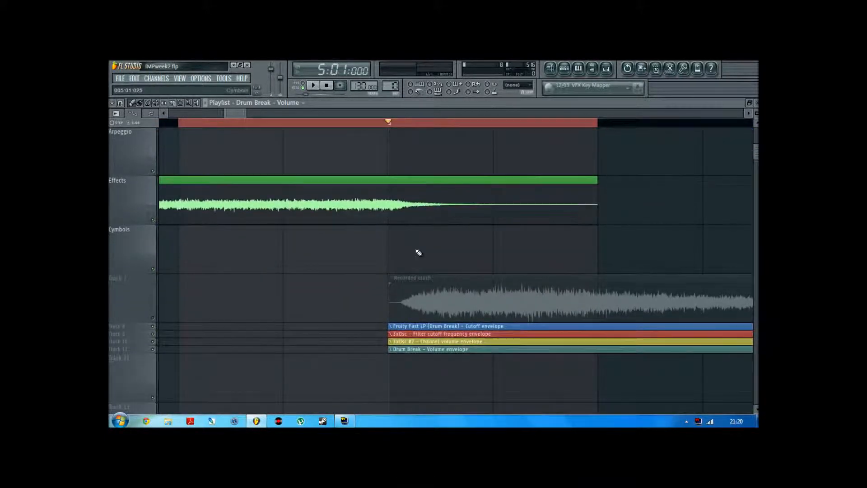
pyautogui.click(426, 296)
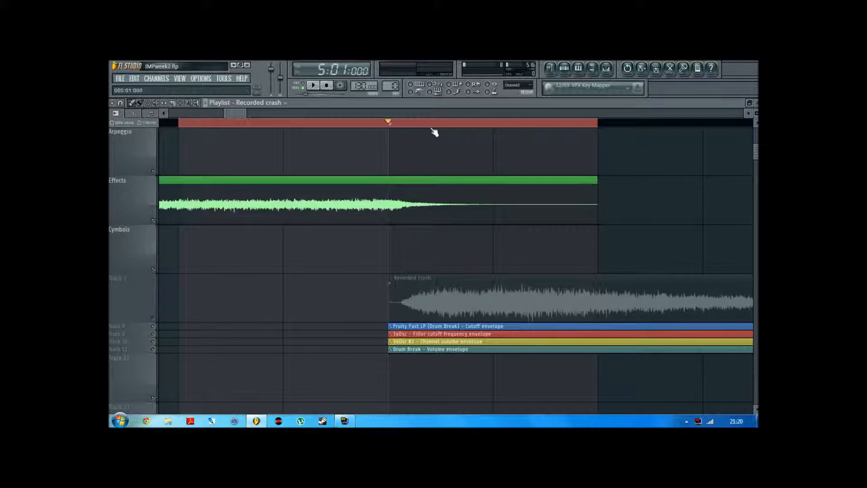
pyautogui.moveTo(418, 284); pyautogui.dragTo(421, 251)
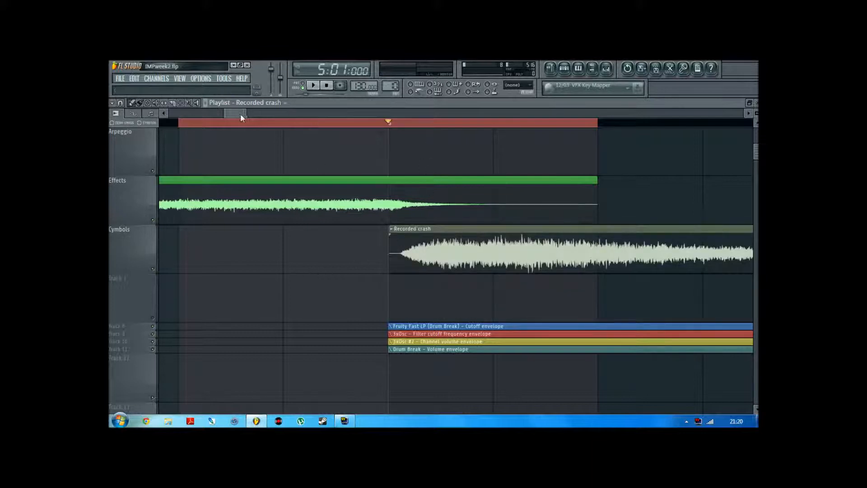
# Solo the Effects track, enable the Cymbols track alongside it, and audition the loop
pyautogui.moveTo(246, 113); pyautogui.dragTo(284, 114)
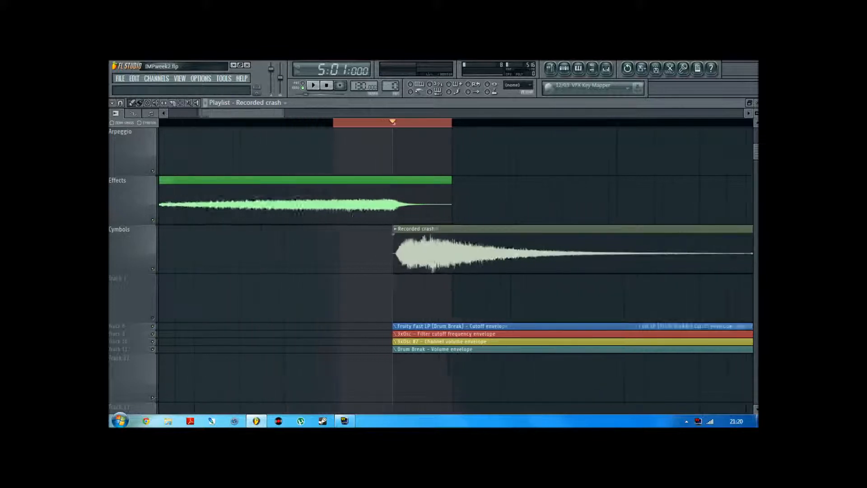
pyautogui.rightClick(154, 221)
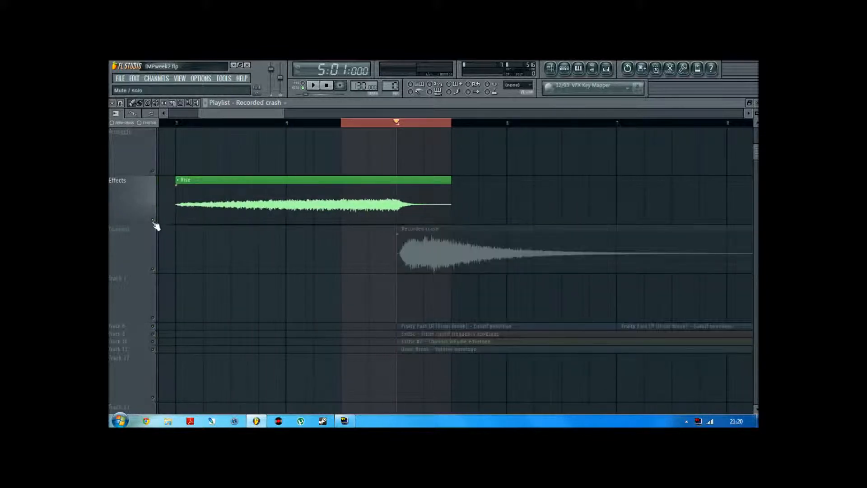
pyautogui.click(153, 269)
pyautogui.press('space')
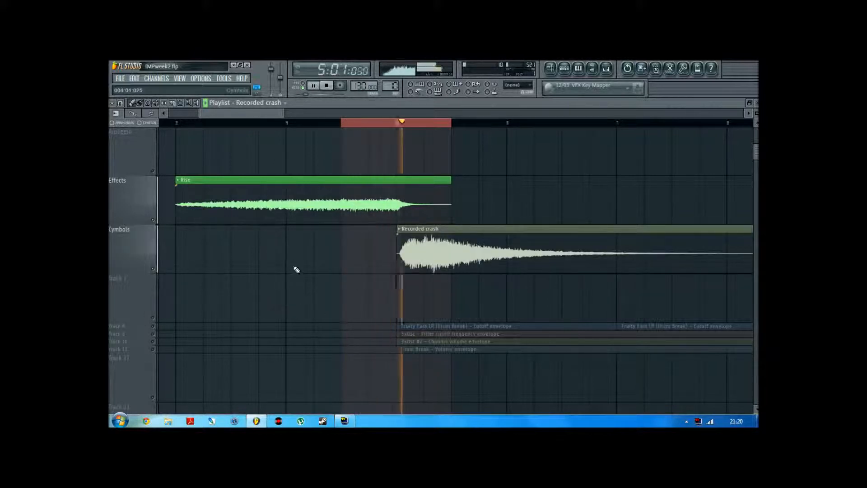
pyautogui.press('space')
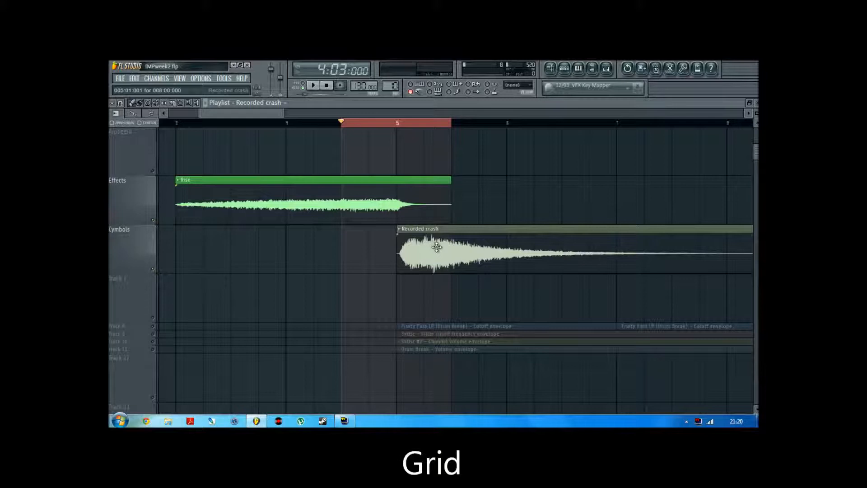
# Try to nudge the Recorded crash clip slightly off bar 5 with snap set to Beat
pyautogui.moveTo(432, 244)
pyautogui.mouseDown()
pyautogui.moveTo(414, 244)
pyautogui.moveTo(424, 239)
pyautogui.mouseUp()
pyautogui.scroll(8, 254, 114)
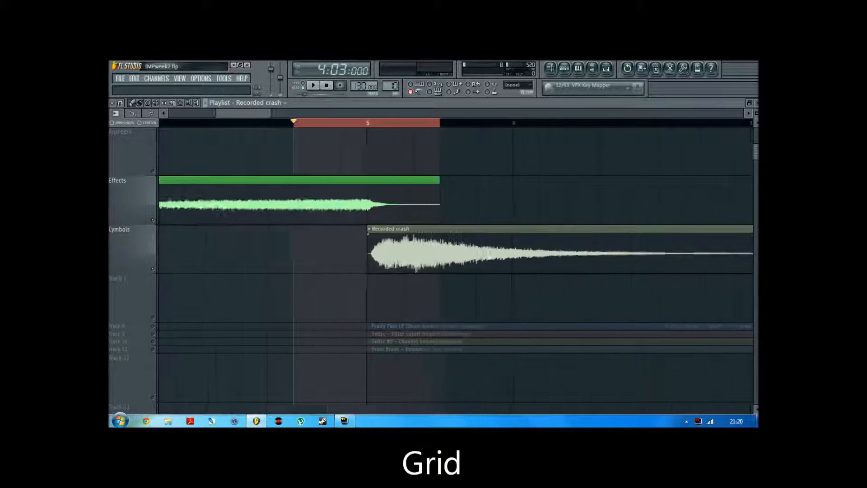
pyautogui.moveTo(346, 244); pyautogui.dragTo(423, 240)
pyautogui.scroll(-2, 242, 121)
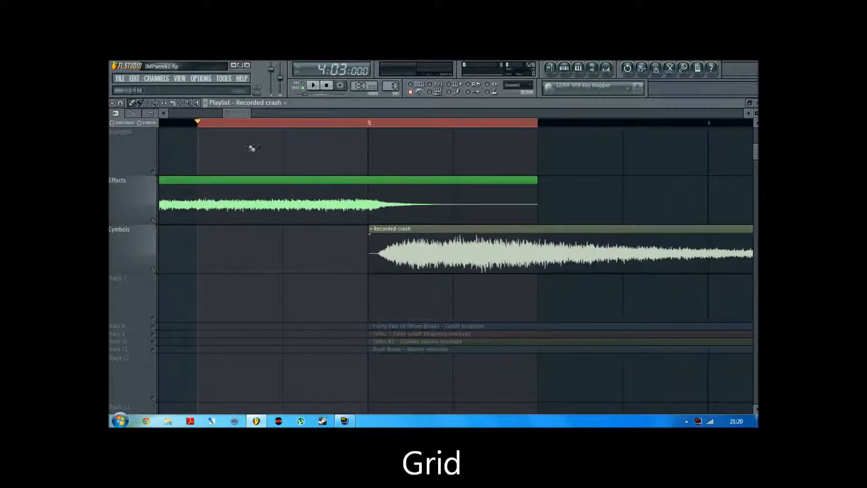
# Set snap to grid to Step and shift the Recorded crash clip earlier to about 004:04:063
pyautogui.click(122, 104)
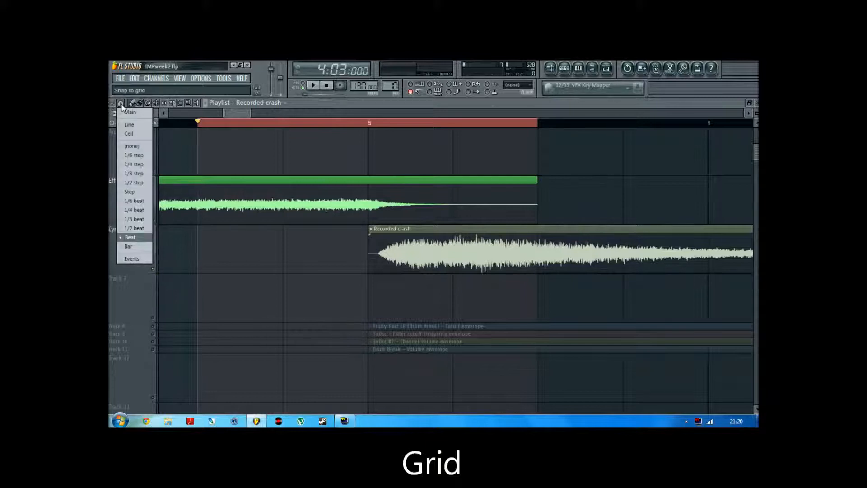
pyautogui.click(130, 192)
pyautogui.moveTo(389, 251)
pyautogui.mouseDown()
pyautogui.moveTo(306, 251)
pyautogui.moveTo(394, 244)
pyautogui.moveTo(436, 253)
pyautogui.moveTo(382, 263)
pyautogui.mouseUp()
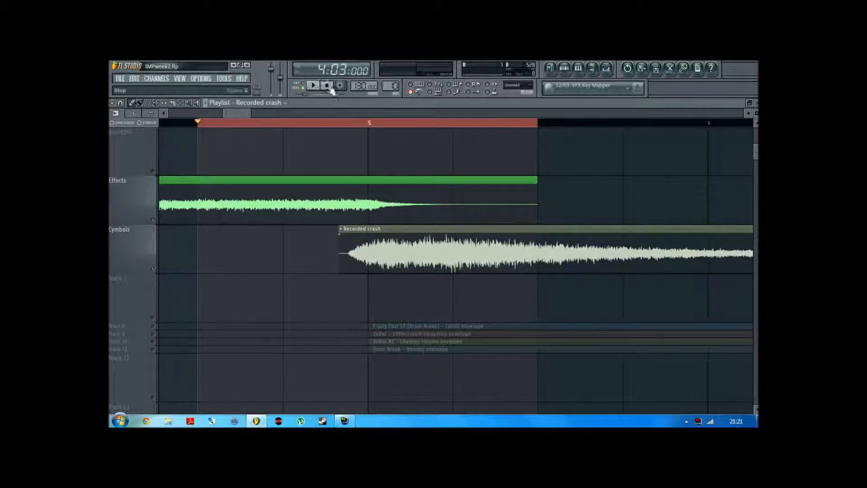
# Audition the loop and nudge the Recorded crash clip slightly later to about 004:04:069, checking it by ear again
pyautogui.click(314, 86)
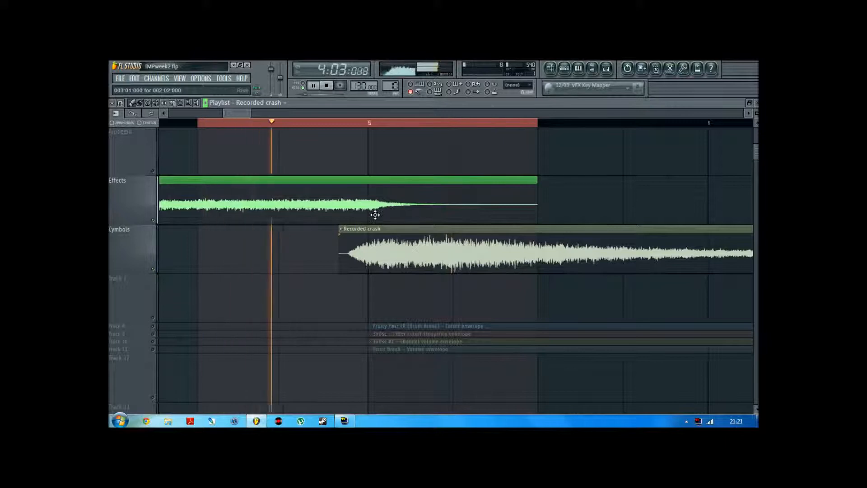
pyautogui.press('space')
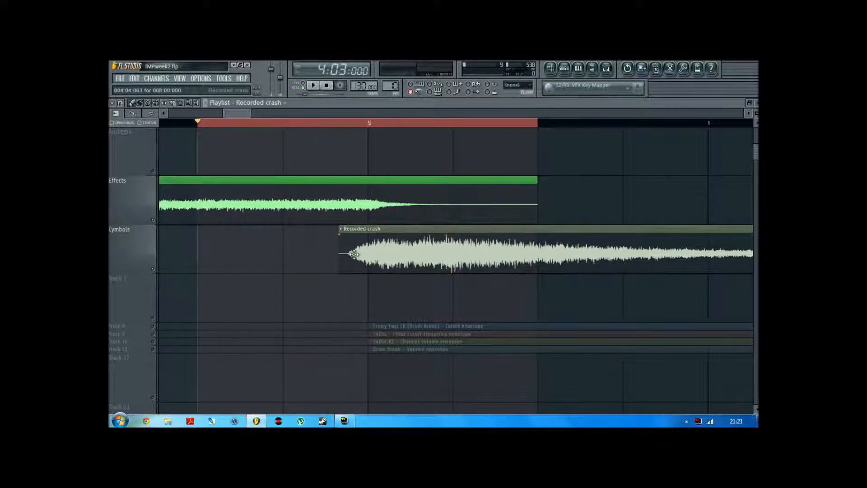
pyautogui.moveTo(364, 251); pyautogui.dragTo(369, 252)
pyautogui.press('space')
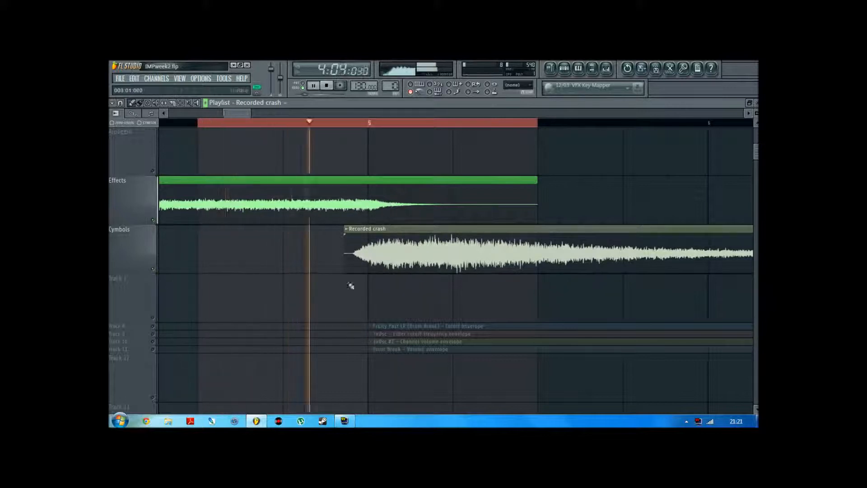
pyautogui.press('space')
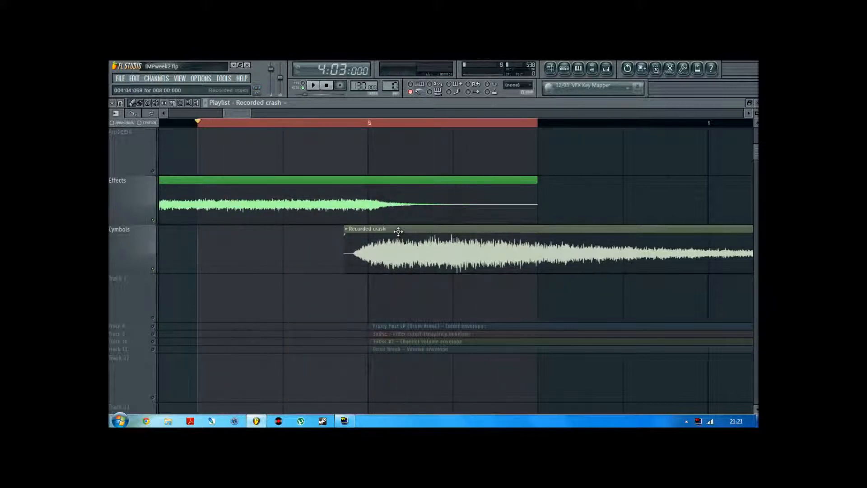
# Play the Recorded crash clip from bar 9 to hear its second swell leading towards bar 13
pyautogui.moveTo(249, 114); pyautogui.dragTo(429, 114)
pyautogui.scroll(-2, 220, 129)
pyautogui.scroll(3, 279, 117)
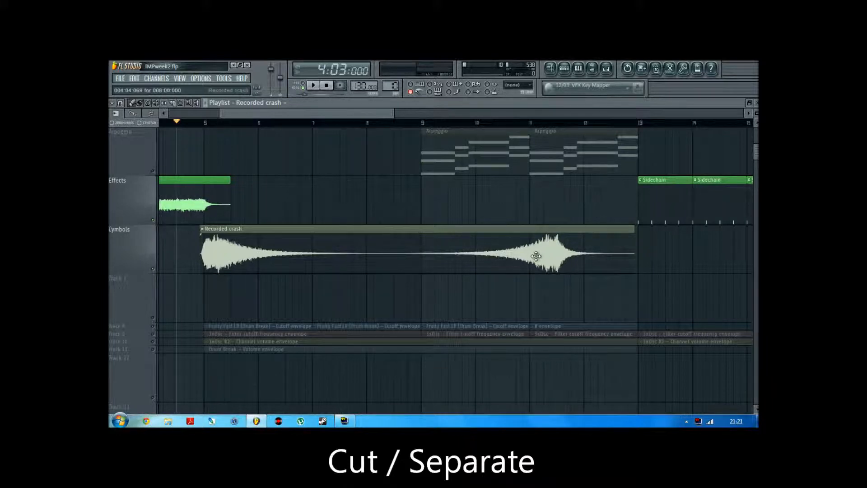
pyautogui.click(423, 122)
pyautogui.press('space')
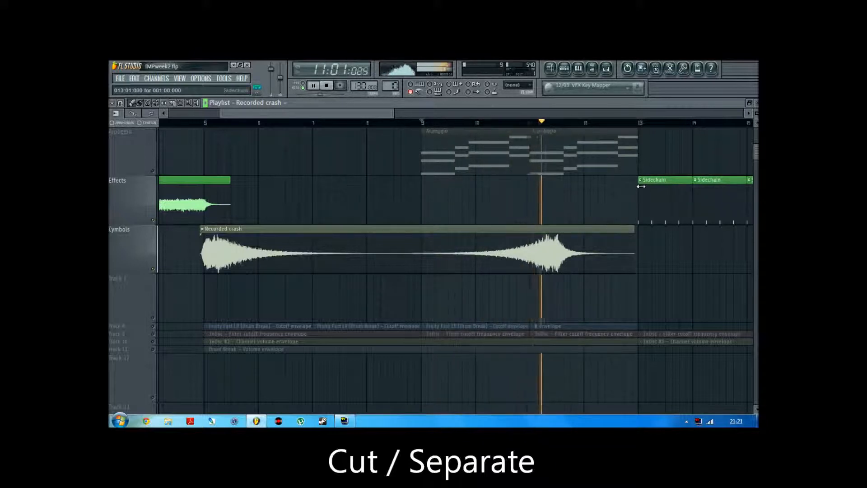
pyautogui.press('space')
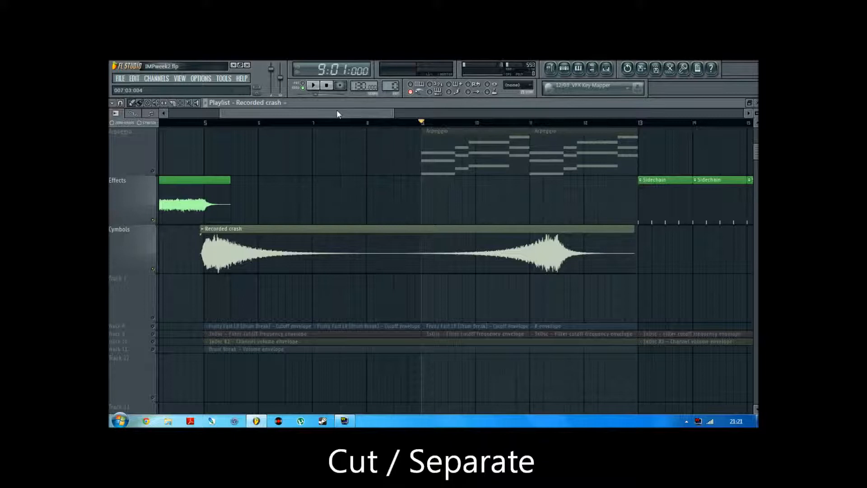
# Slice the Recorded crash clip between its swells at about 008:03:000 and move the second part to start at bar 10
pyautogui.click(174, 102)
pyautogui.moveTo(393, 114); pyautogui.dragTo(312, 113)
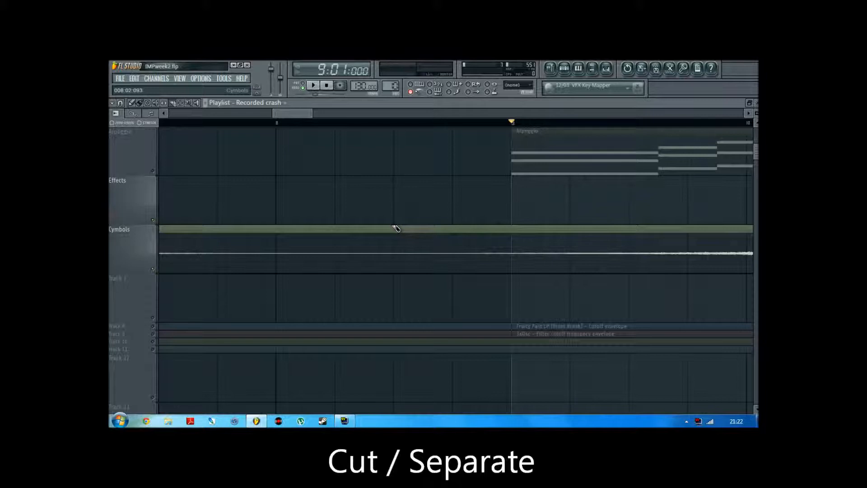
pyautogui.moveTo(395, 291); pyautogui.dragTo(396, 289)
pyautogui.click(131, 104)
pyautogui.scroll(-6, 286, 114)
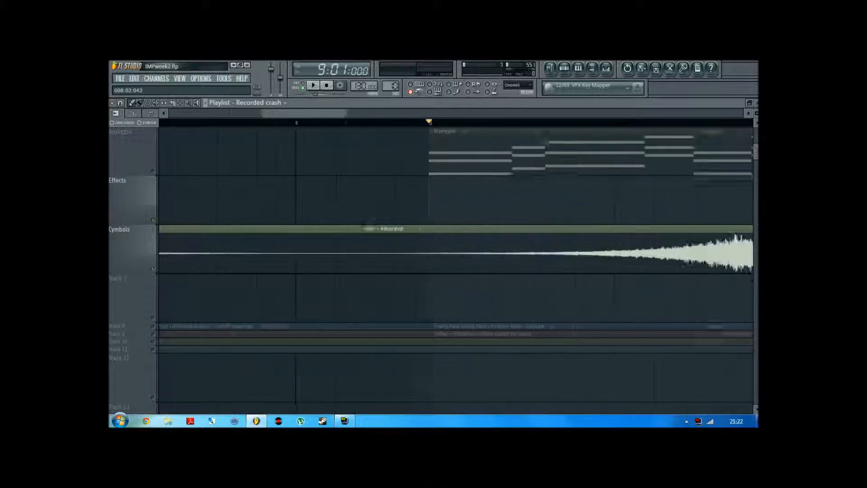
pyautogui.moveTo(463, 252); pyautogui.dragTo(541, 252)
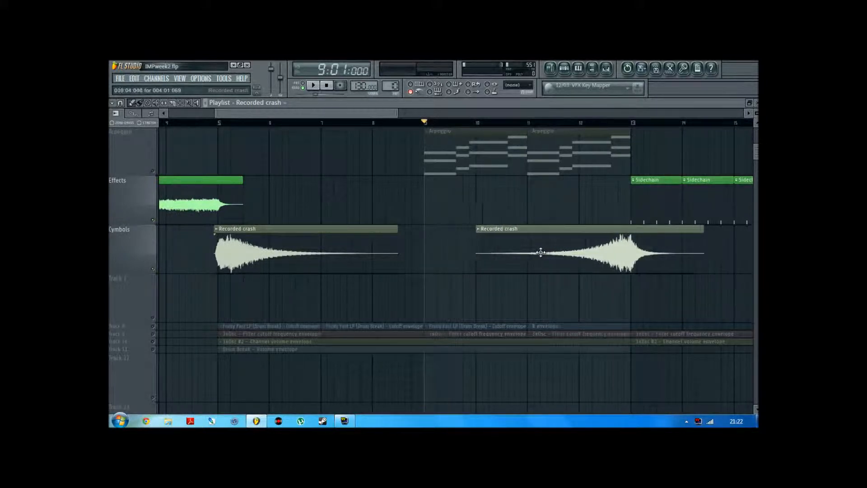
# Play the arrangement from about 10:02:072 with all tracks unmuted to check the second crash against the bar 13 transition
pyautogui.click(499, 123)
pyautogui.rightClick(153, 220)
pyautogui.rightClick(153, 220)
pyautogui.press('space')
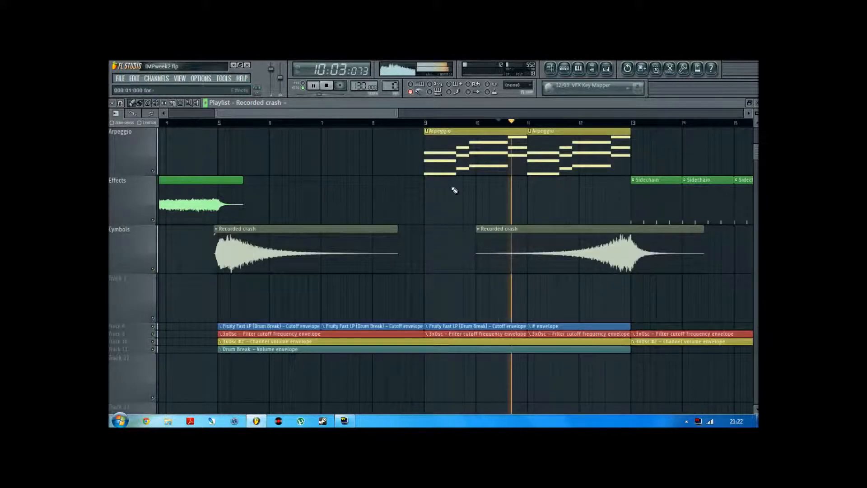
pyautogui.scroll(-2, 372, 121)
pyautogui.scroll(3, 395, 192)
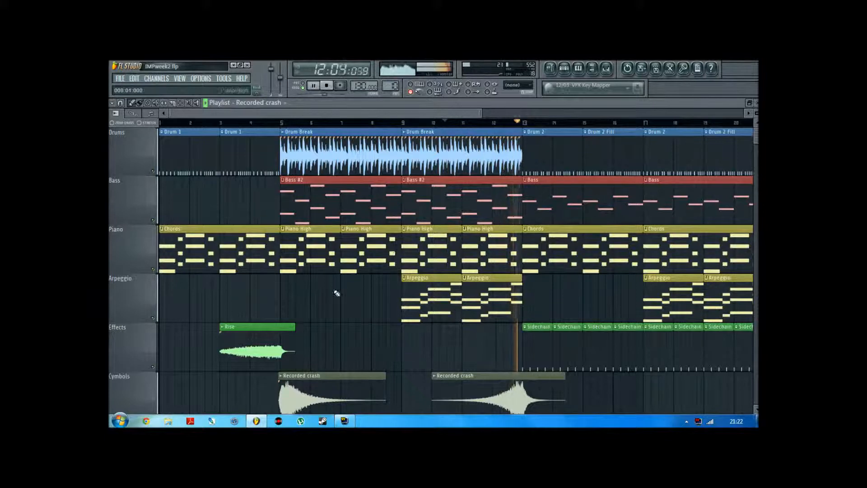
pyautogui.press('space')
pyautogui.scroll(-4, 378, 339)
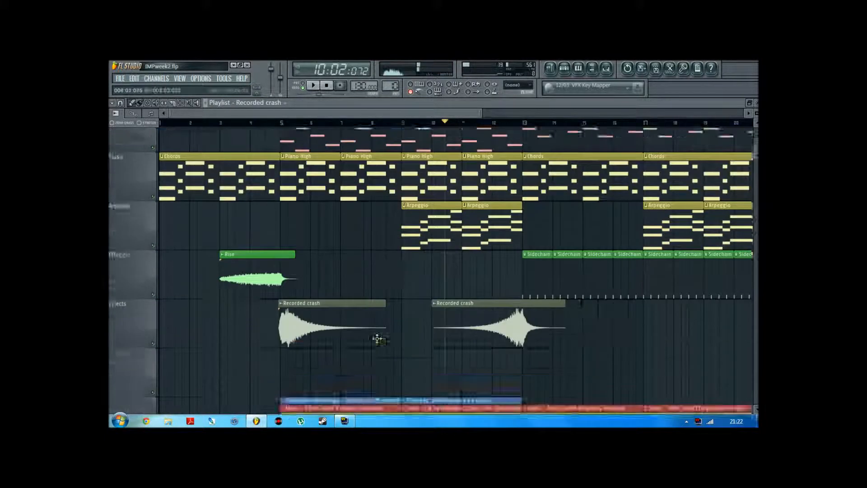
# Mute all playlist tracks except Effects and Cymbols
pyautogui.rightClick(155, 221)
pyautogui.click(153, 172)
pyautogui.scroll(2, 422, 217)
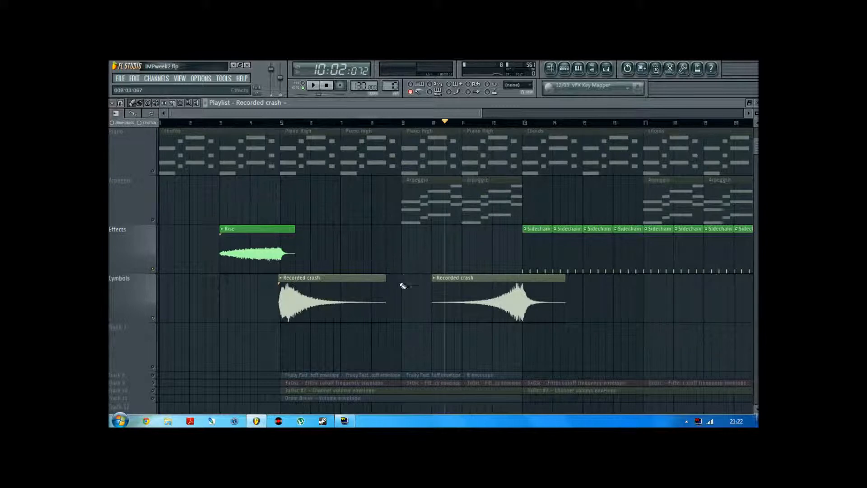
# Try extending a copy of the first Recorded crash clip on the track below Cymbols, and delete that copy
pyautogui.moveTo(344, 302); pyautogui.dragTo(315, 355)
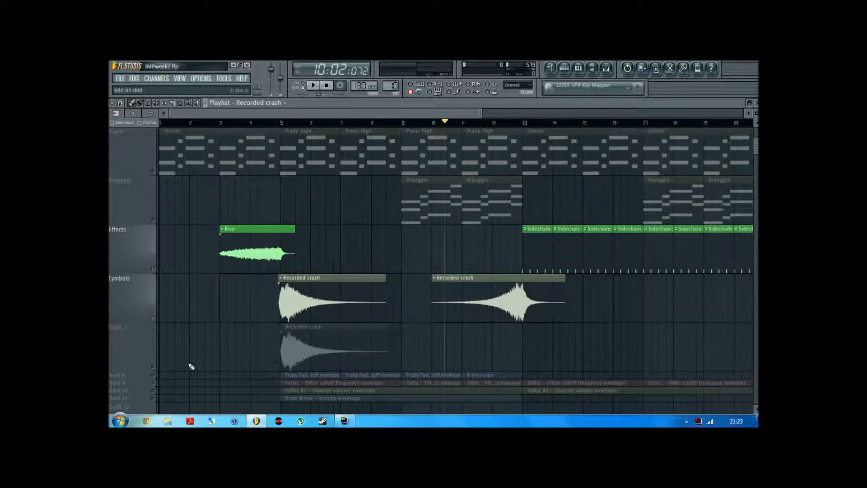
pyautogui.moveTo(387, 345); pyautogui.dragTo(541, 358)
pyautogui.moveTo(420, 353)
pyautogui.mouseDown()
pyautogui.moveTo(493, 354)
pyautogui.moveTo(426, 358)
pyautogui.mouseUp()
pyautogui.rightClick(414, 348)
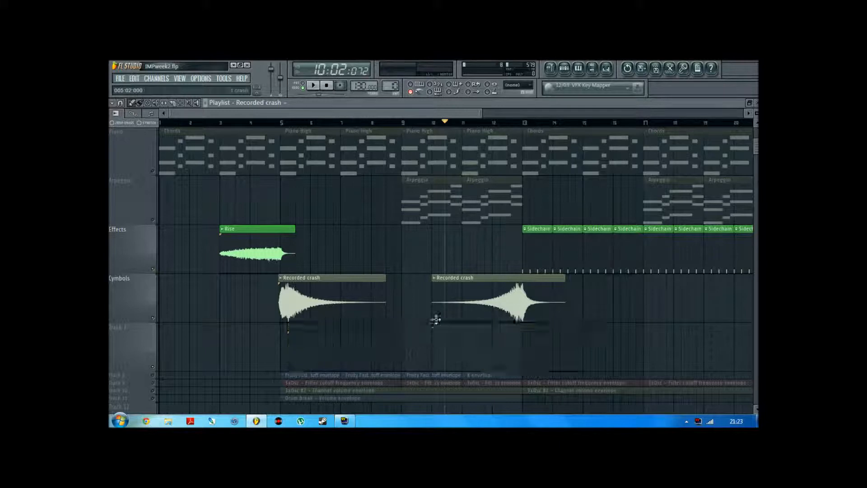
# Play from bar 8 across the gap to hear the cut edges of the two Recorded crash clips
pyautogui.scroll(4, 511, 293)
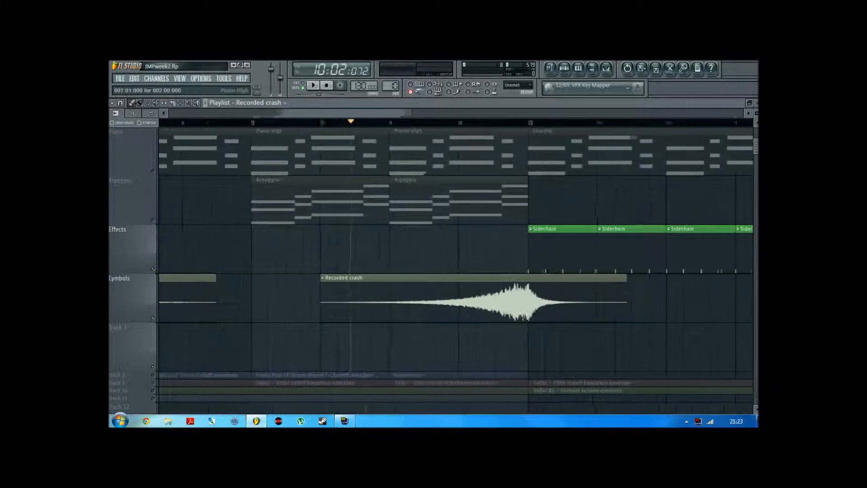
pyautogui.scroll(-2, 605, 294)
pyautogui.moveTo(354, 112); pyautogui.dragTo(344, 112)
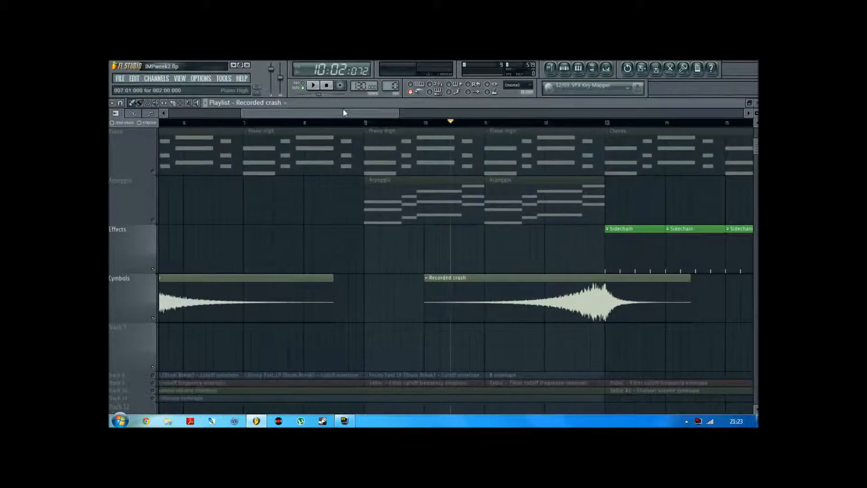
pyautogui.click(309, 124)
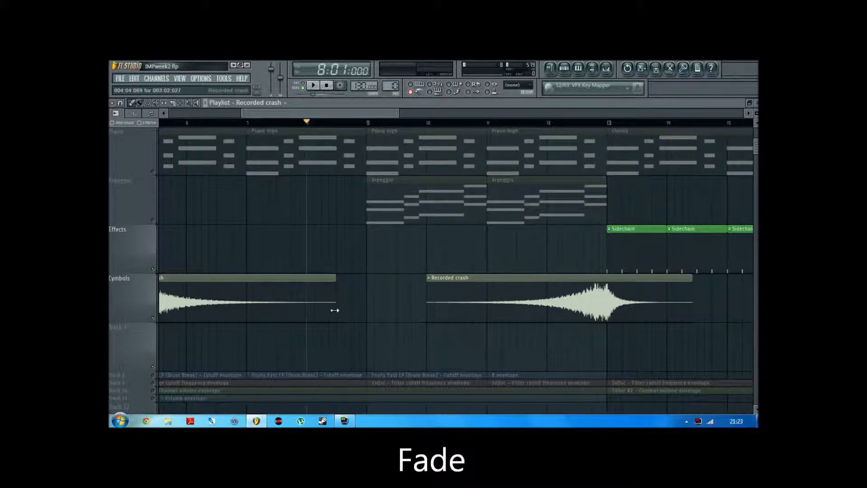
pyautogui.press('space')
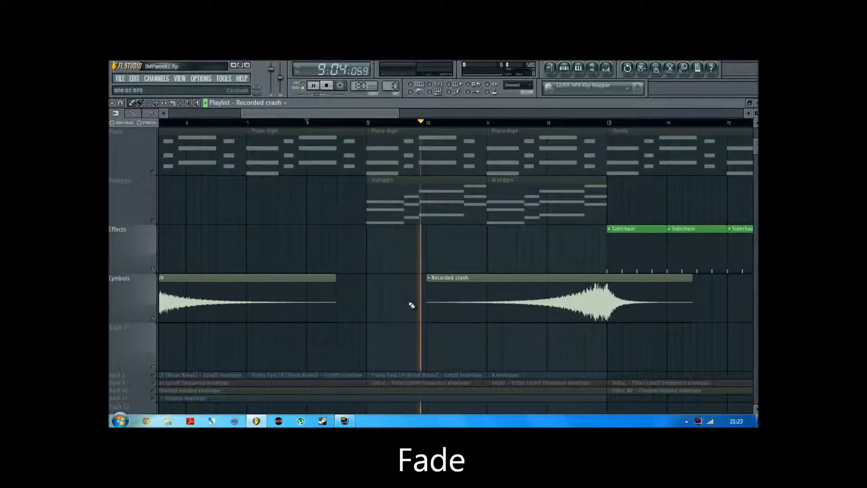
pyautogui.press('space')
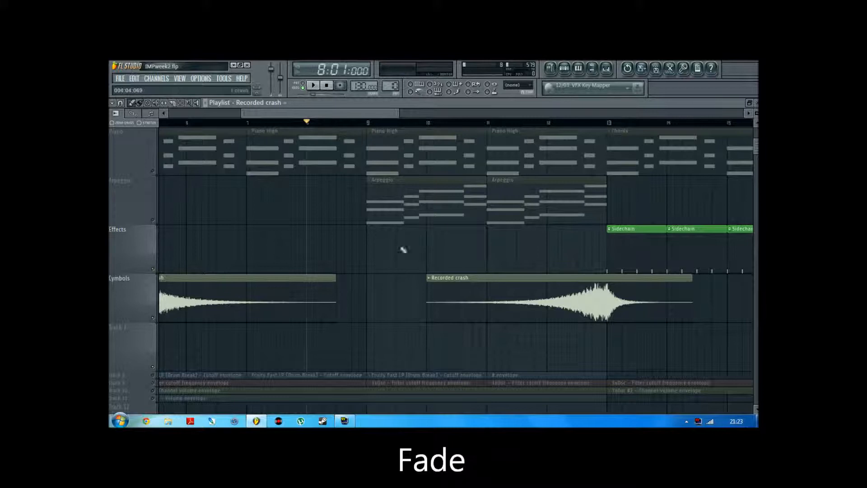
# Automate the second Recorded crash clip's volume with a short fade-in from 0% at 010:01:000, and audition it from about 9:03:024
pyautogui.rightClick(431, 281)
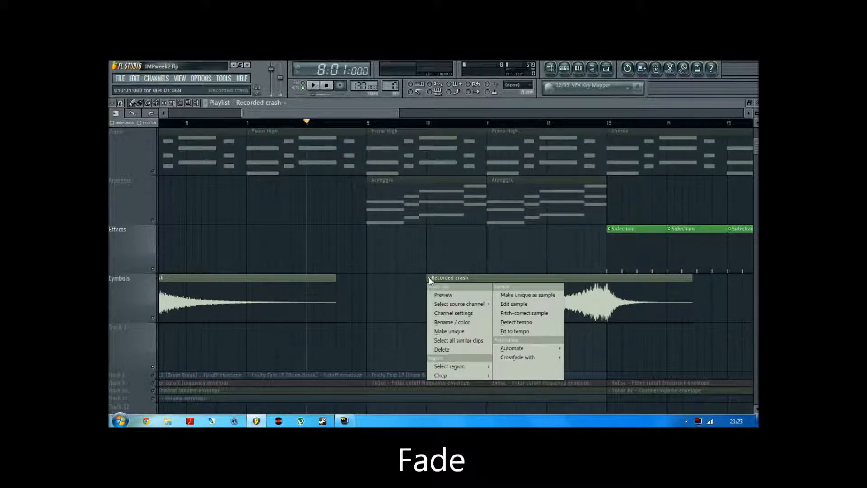
pyautogui.moveTo(534, 350)
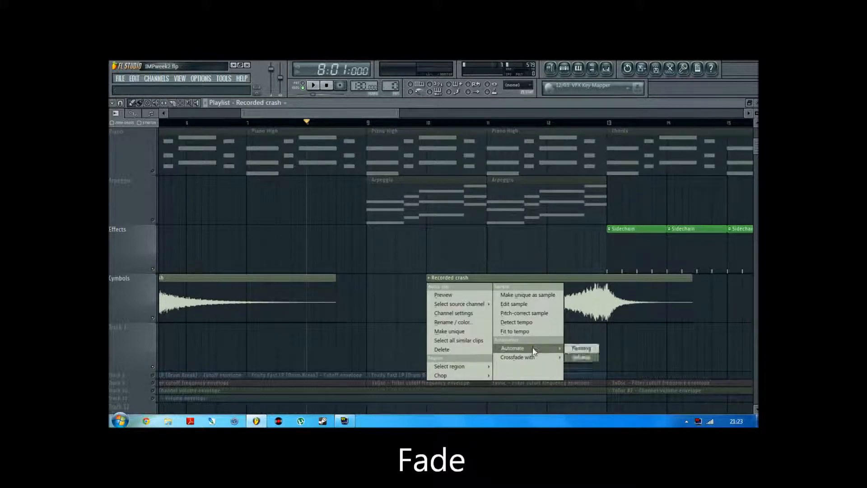
pyautogui.click(577, 358)
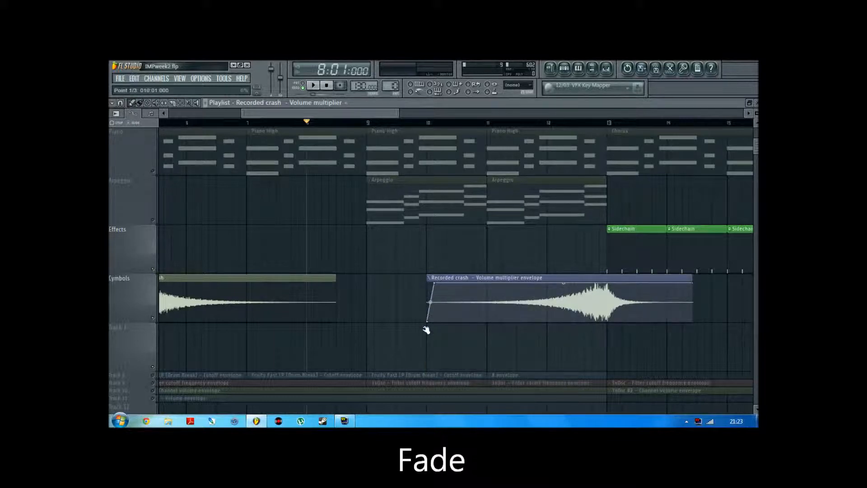
pyautogui.click(400, 123)
pyautogui.press('space')
pyautogui.press('space')
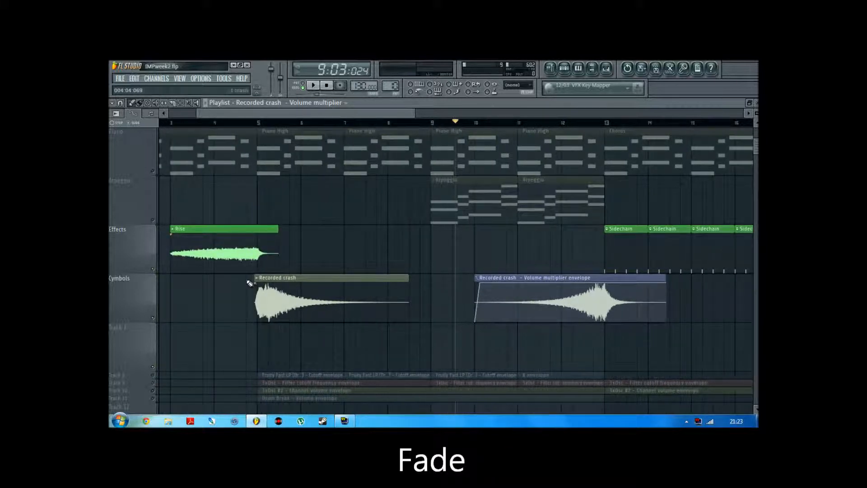
# Automate the first Recorded crash clip's volume with a short fade-out at its end, and audition it from 7:04:000
pyautogui.click(256, 278)
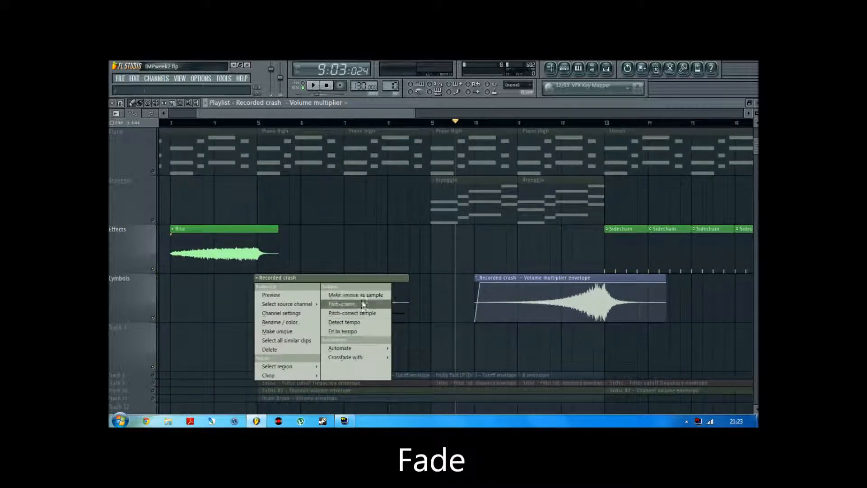
pyautogui.moveTo(348, 350)
pyautogui.click(406, 349)
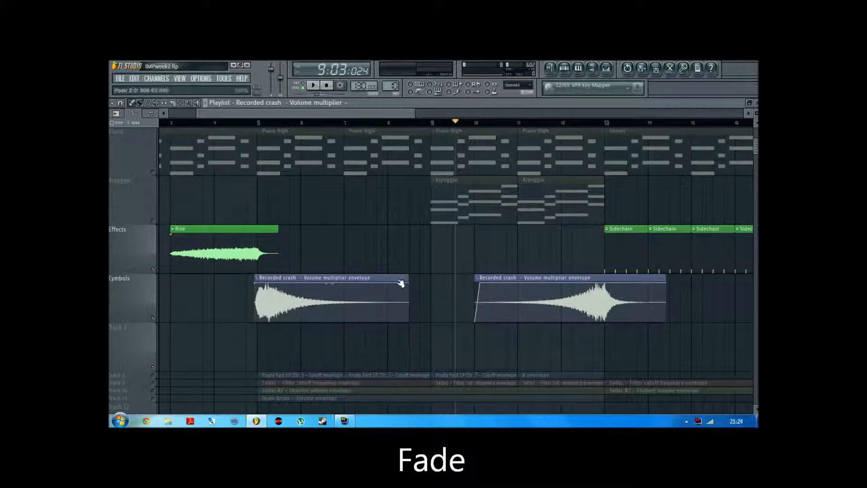
pyautogui.moveTo(412, 295); pyautogui.dragTo(409, 321)
pyautogui.click(378, 125)
pyautogui.press('space')
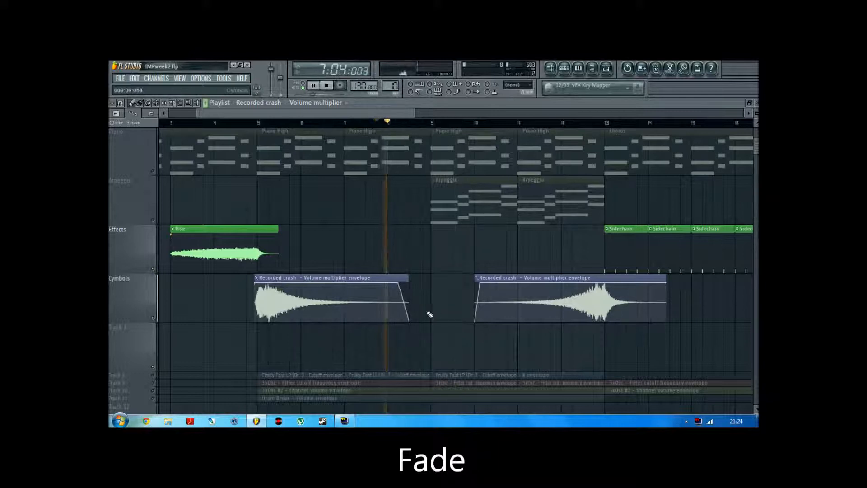
pyautogui.press('space')
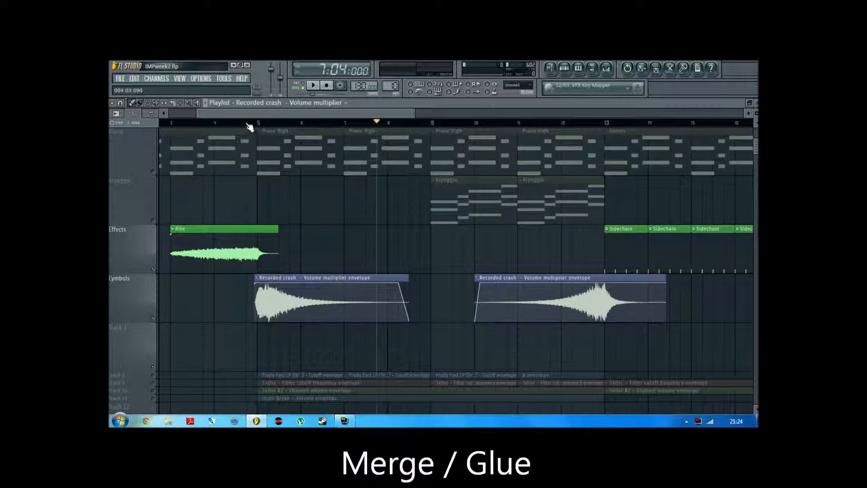
# Set the playlist time selection from 4:04:000 to bar 14 and solo the Cymbols track
pyautogui.moveTo(246, 126); pyautogui.dragTo(647, 185)
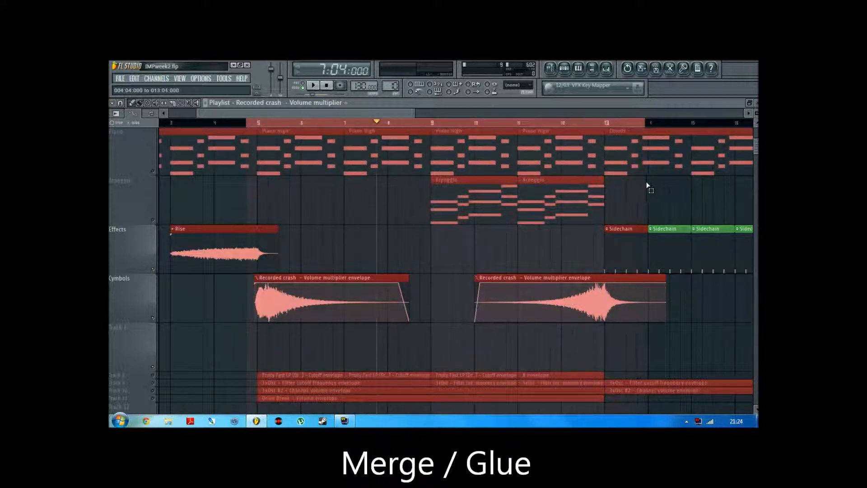
pyautogui.keyDown('ctrl'); pyautogui.click(720, 325); pyautogui.keyUp('ctrl')
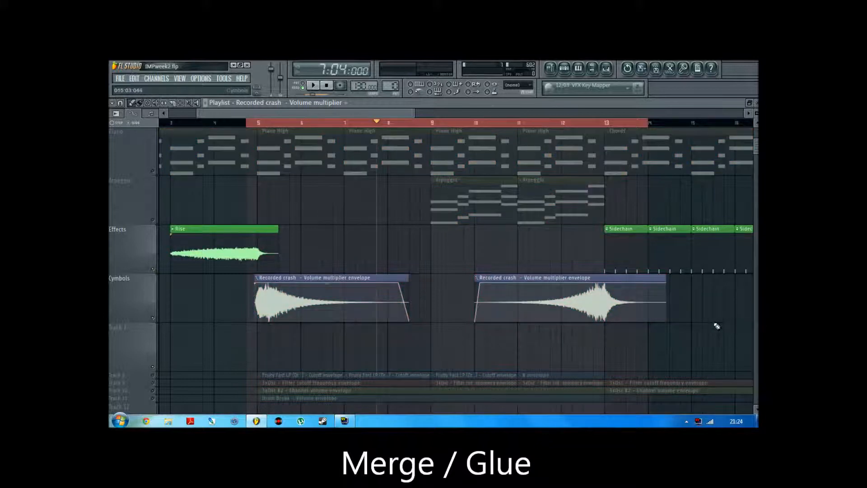
pyautogui.click(153, 270)
pyautogui.rightClick(152, 312)
pyautogui.click(153, 319)
pyautogui.rightClick(153, 318)
pyautogui.rightClick(153, 319)
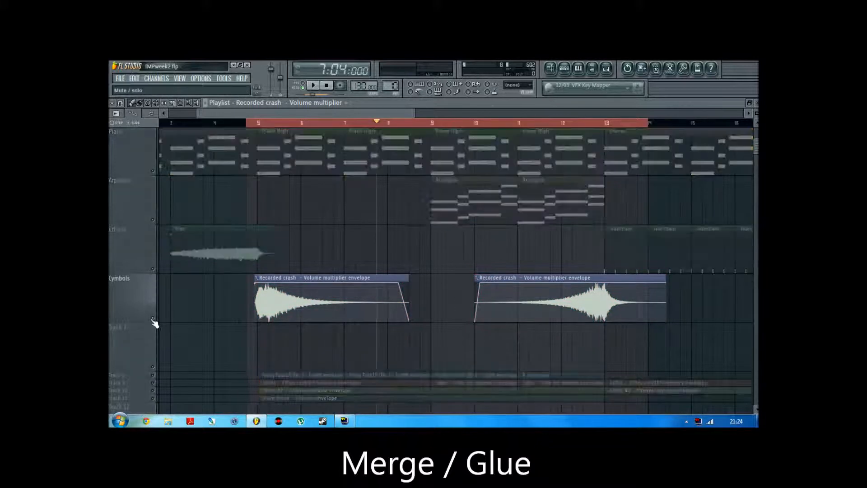
# Arm recording in the Edison in the Master's first effect slot and start song playback to capture both crashes
pyautogui.click(606, 70)
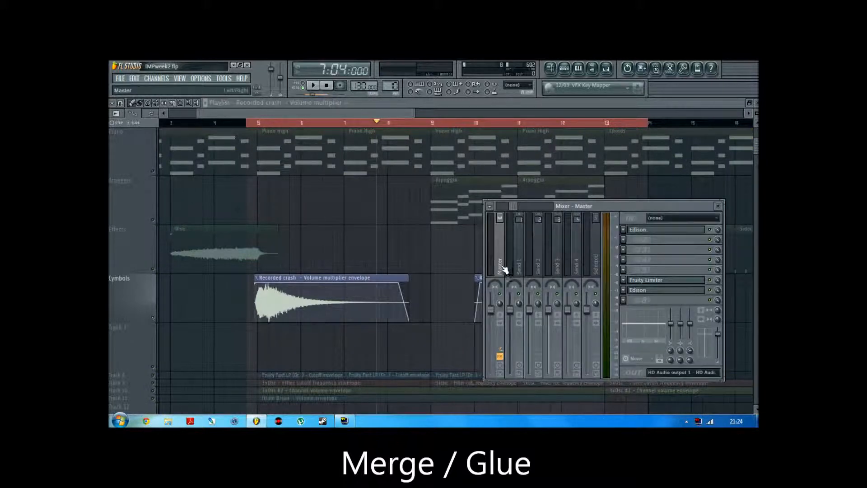
pyautogui.click(665, 230)
pyautogui.click(181, 185)
pyautogui.click(314, 86)
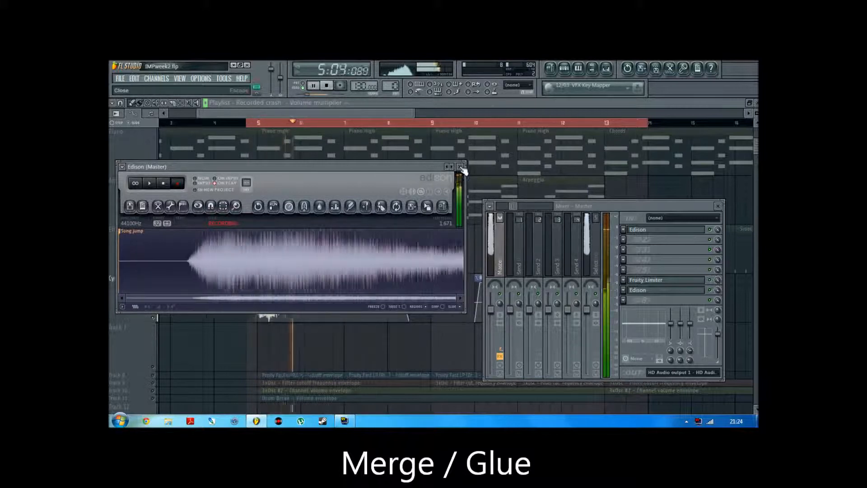
pyautogui.click(395, 110)
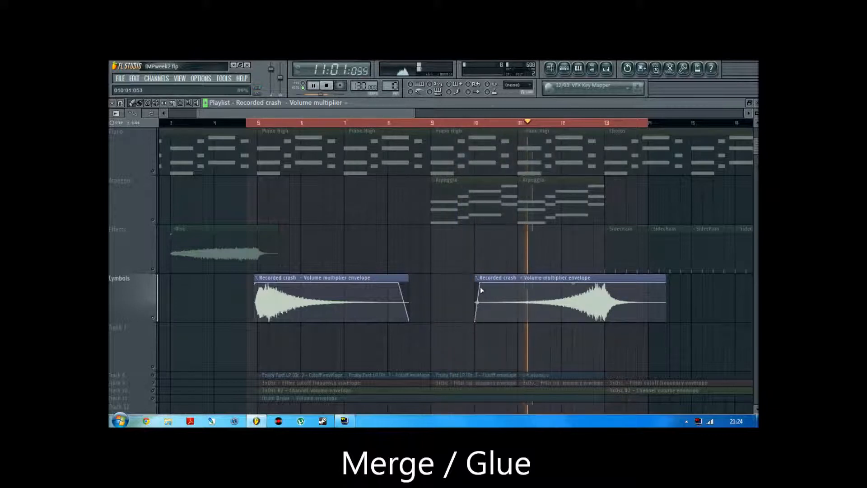
# Reopen the Master's first Edison and stop both the song playback and the recording
pyautogui.click(606, 69)
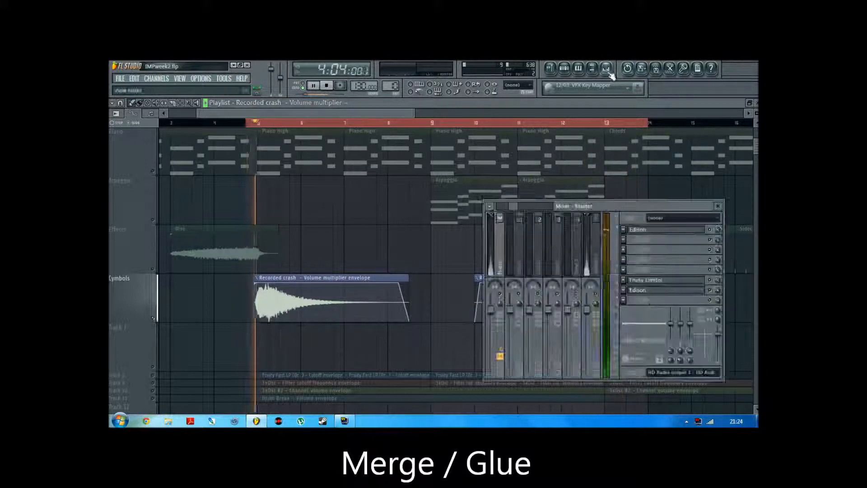
pyautogui.click(653, 231)
pyautogui.click(330, 89)
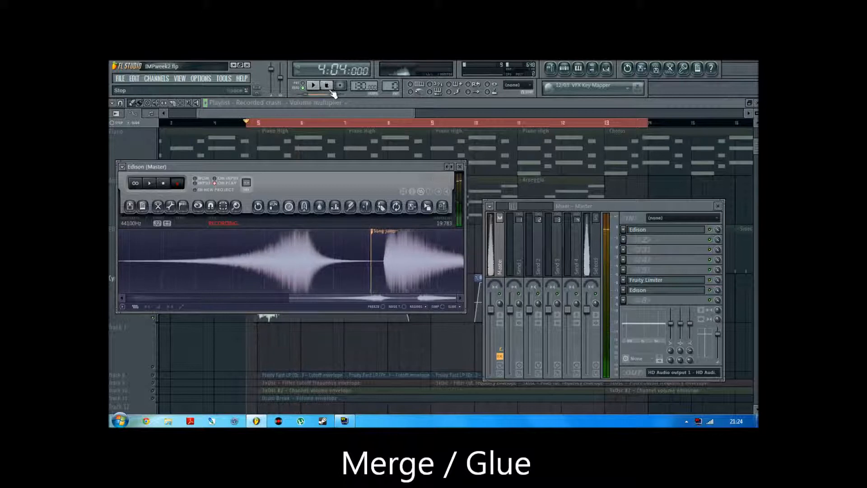
pyautogui.click(179, 183)
# Delete the looped section after the second Song jump marker from the Edison recording, undoing any extra deletion
pyautogui.click(418, 233)
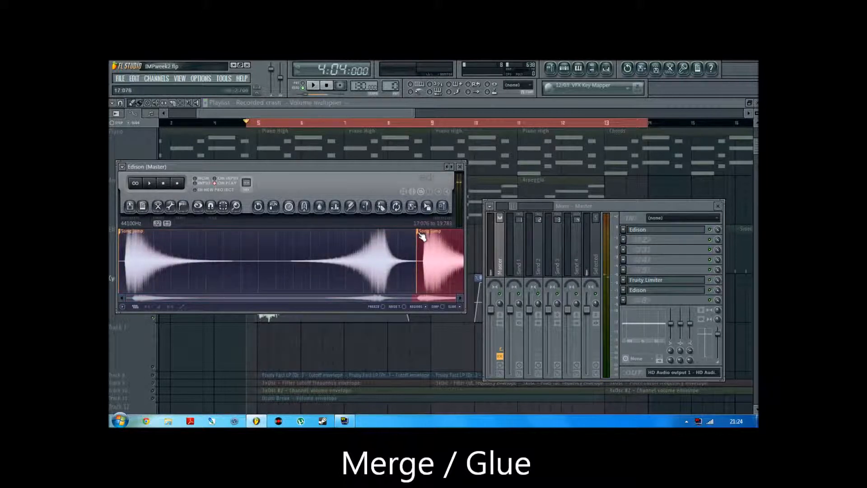
pyautogui.press('Delete')
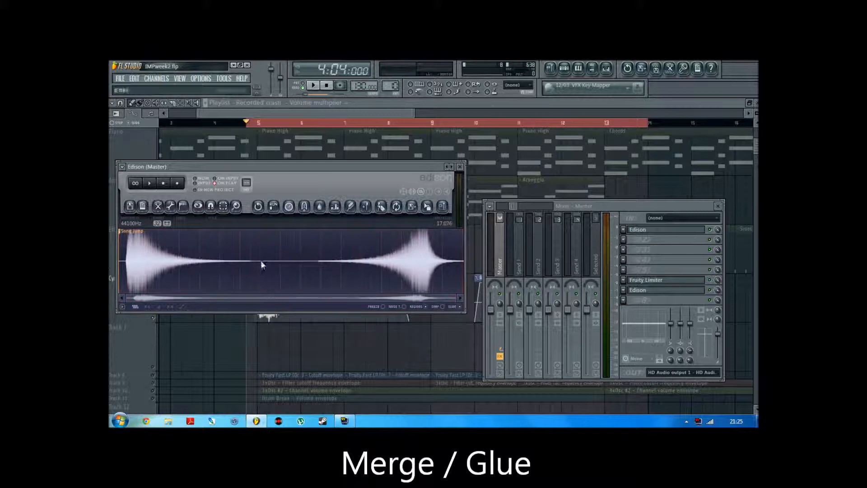
pyautogui.press('Delete')
pyautogui.hotkey('ctrl', 'z')
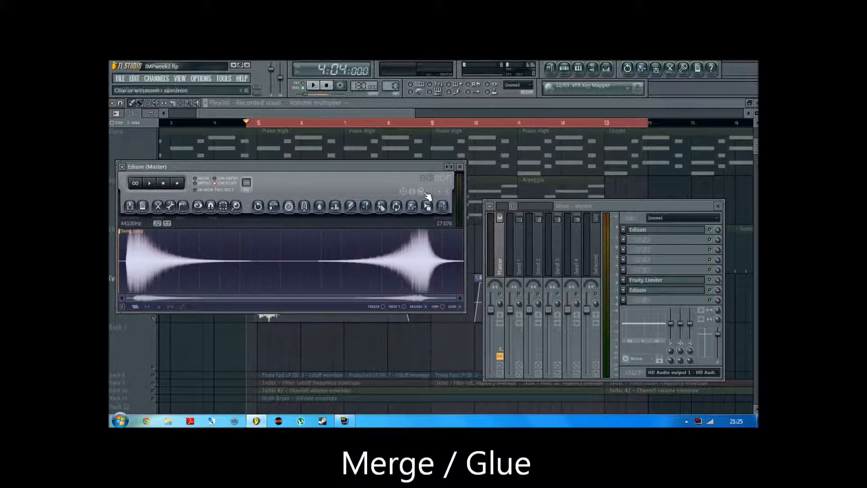
# Place the Edison recording on the Effects track at about 006:02:000 and delete both Recorded crash clips from Cymbols
pyautogui.moveTo(427, 206); pyautogui.dragTo(311, 241)
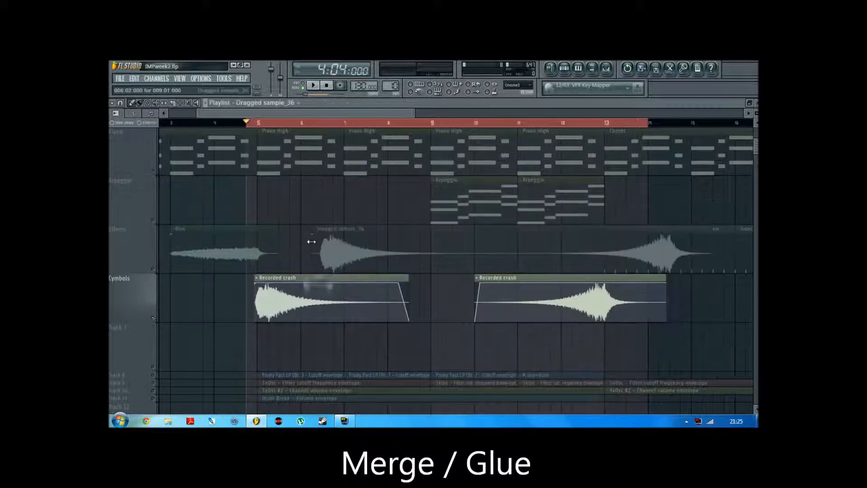
pyautogui.rightClick(663, 312)
pyautogui.rightClick(356, 293)
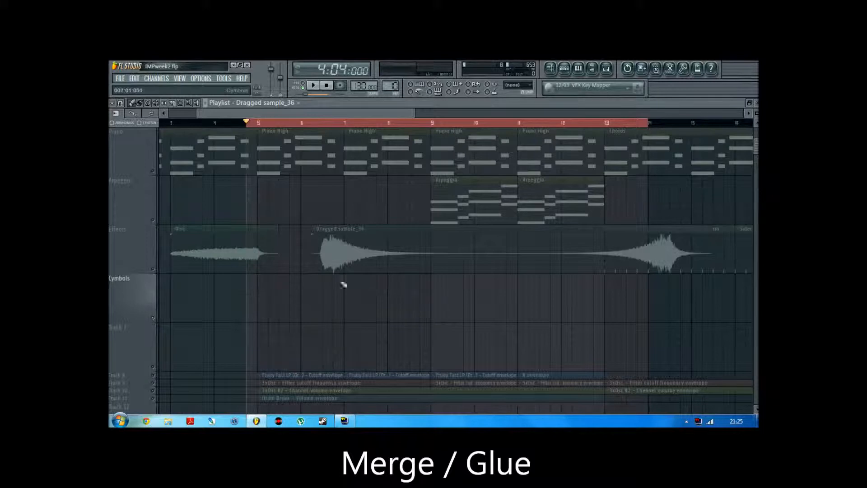
# Unsolo the tracks and move the Edison recording onto the Cymbols track, starting at 004:04:000
pyautogui.rightClick(154, 319)
pyautogui.rightClick(153, 318)
pyautogui.rightClick(153, 318)
pyautogui.moveTo(419, 245); pyautogui.dragTo(382, 311)
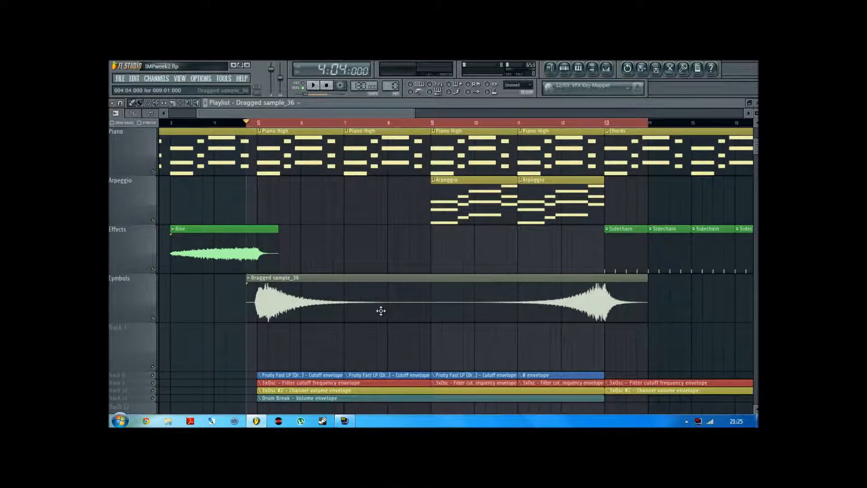
# Clear the time selection in the playlist and set the song position to 6:03:048
pyautogui.click(326, 203)
pyautogui.rightClick(328, 123)
pyautogui.click(327, 210)
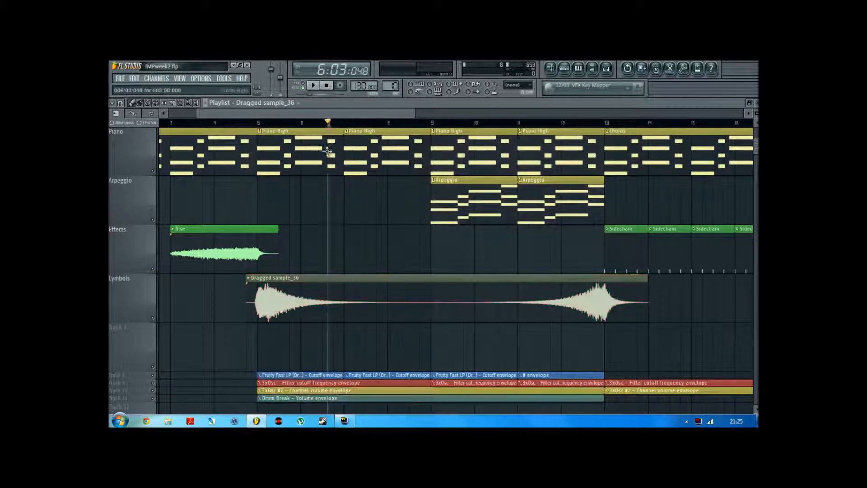
# Rename the Edison recording in Cymbols as Crash and colour it green, with red 0, green 255 and blue 64
pyautogui.moveTo(414, 114); pyautogui.dragTo(407, 114)
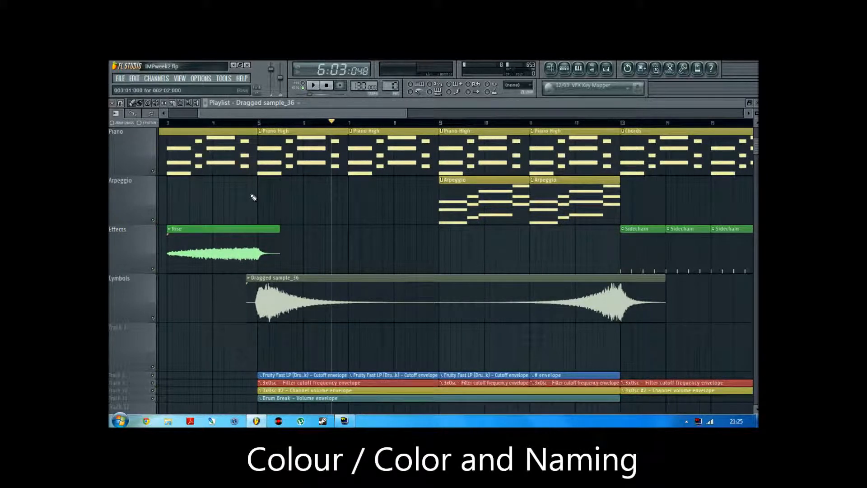
pyautogui.moveTo(407, 113); pyautogui.dragTo(458, 113)
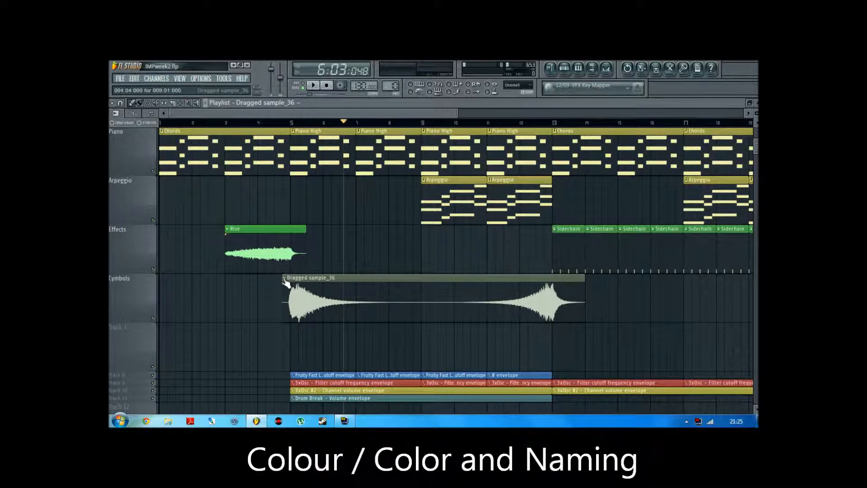
pyautogui.click(285, 280)
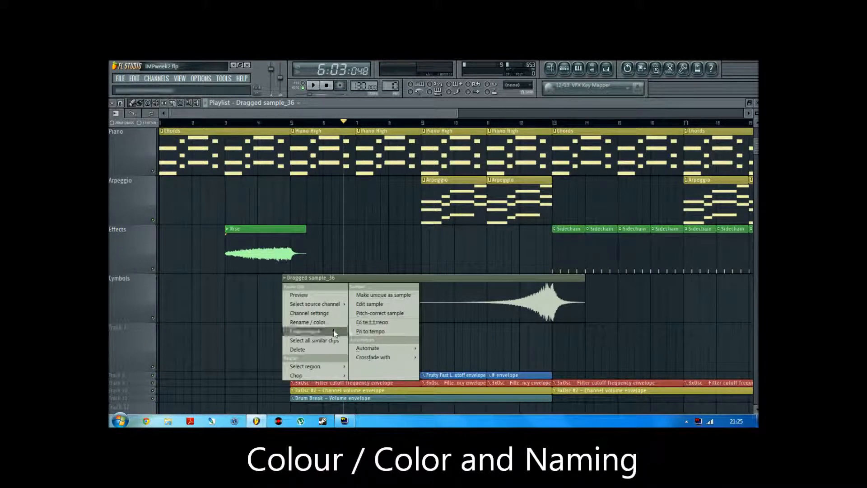
pyautogui.click(308, 322)
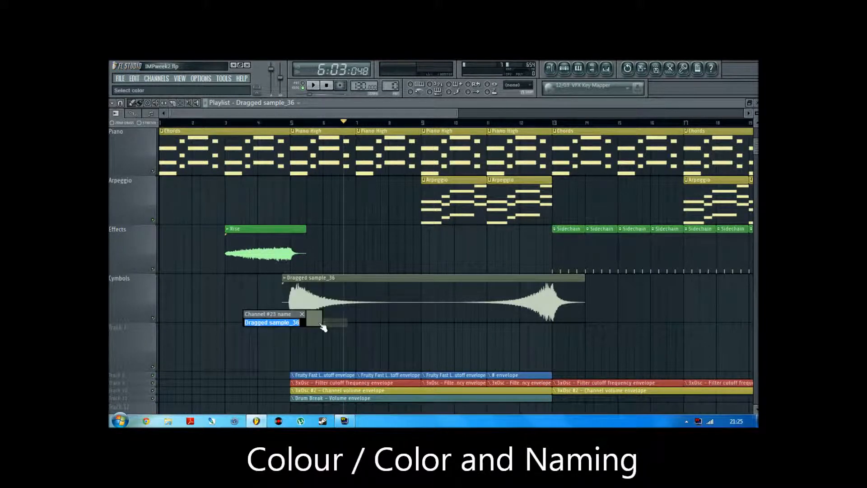
pyautogui.click(316, 321)
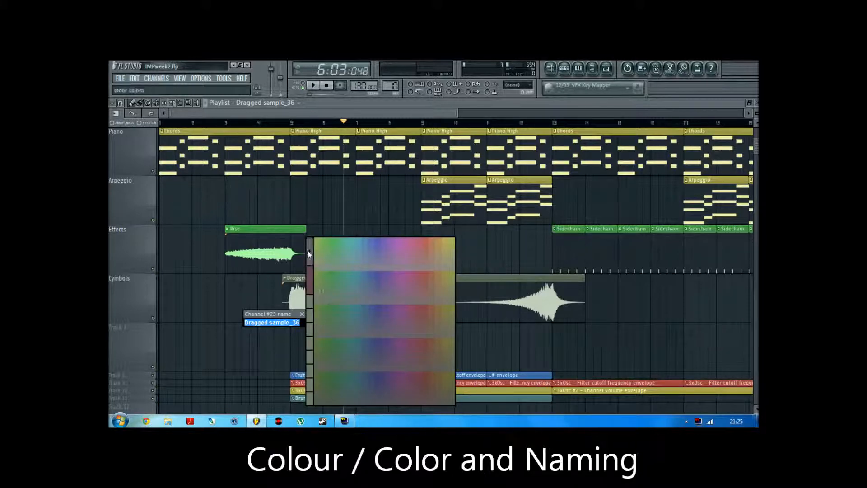
pyautogui.click(306, 249)
pyautogui.click(375, 169)
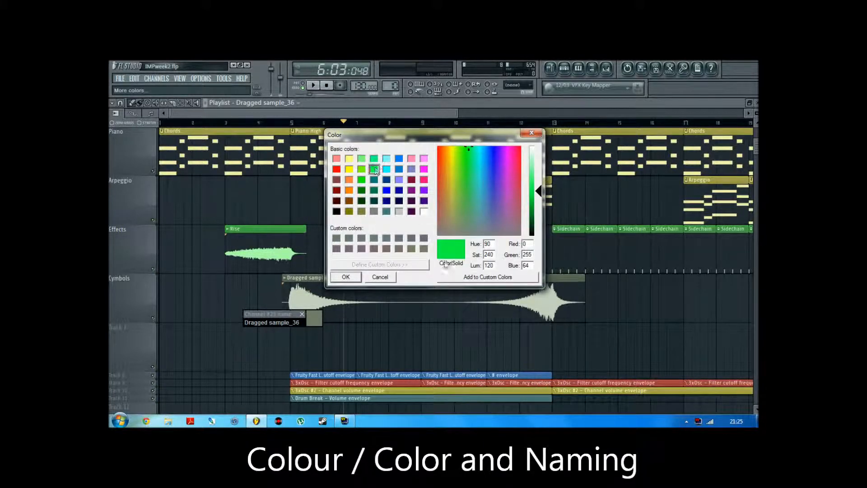
pyautogui.click(355, 280)
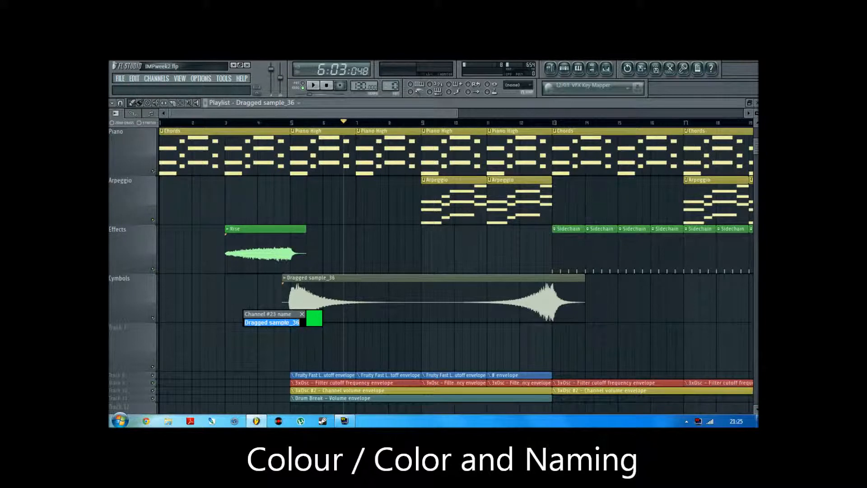
pyautogui.write('Crash')
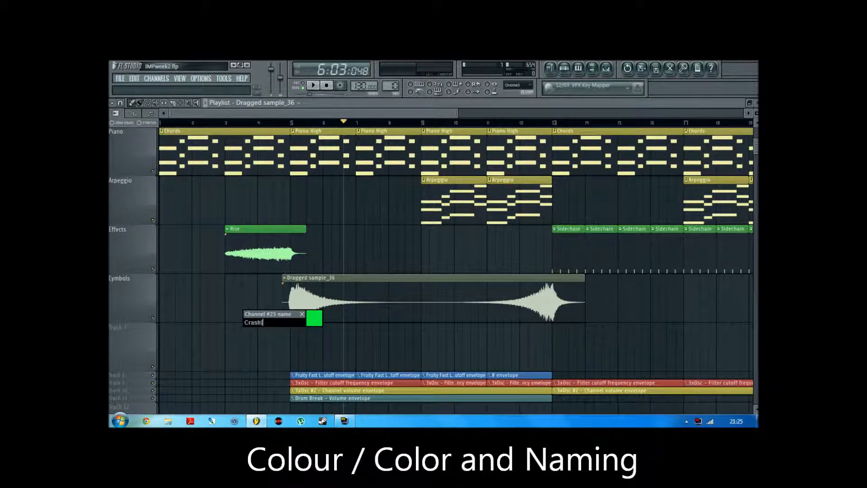
pyautogui.press('Return')
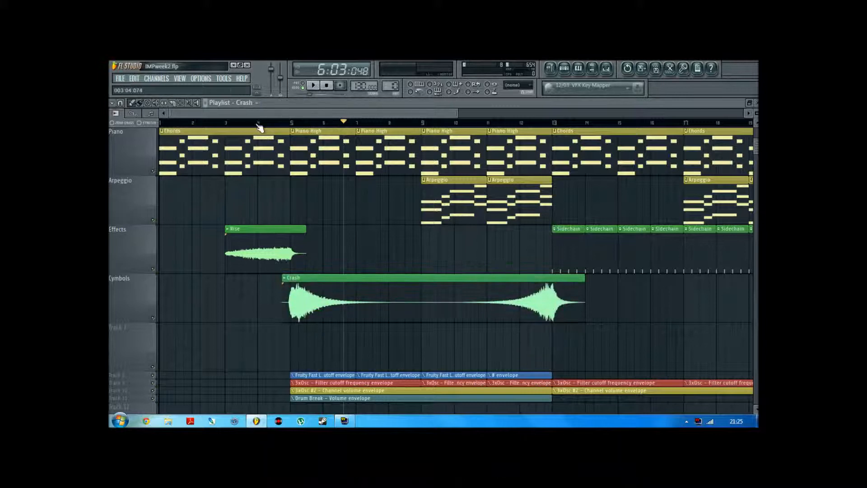
# Solo the Effects and Cymbols tracks and listen to them from 4:02:048
pyautogui.click(270, 124)
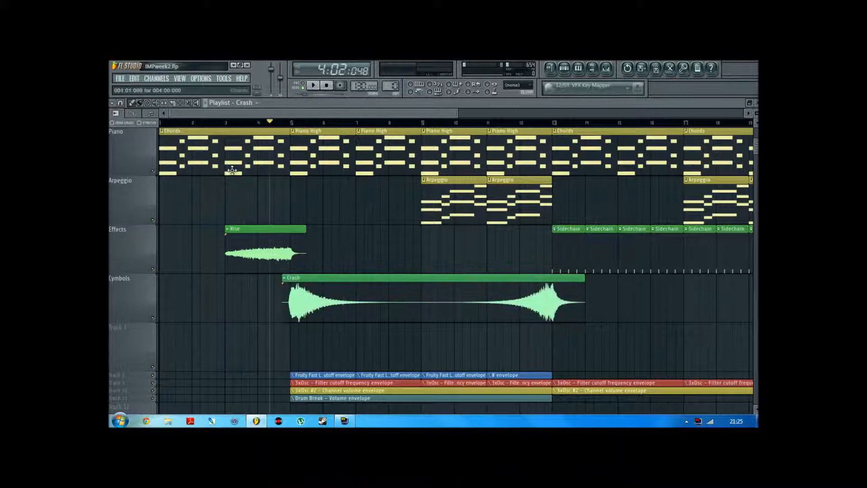
pyautogui.rightClick(153, 270)
pyautogui.click(153, 319)
pyautogui.press('space')
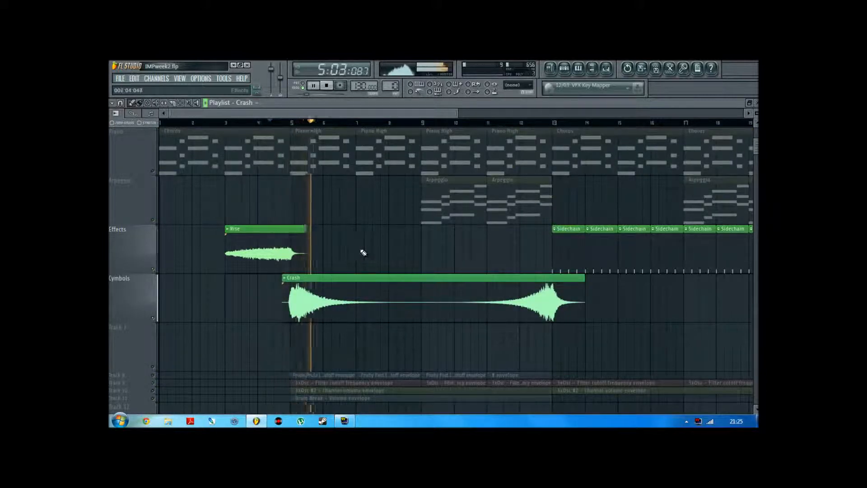
pyautogui.press('space')
# Trim the silent lead-in off the Crash clip in Cymbols so that it starts at 004:04:072
pyautogui.scroll(5, 319, 111)
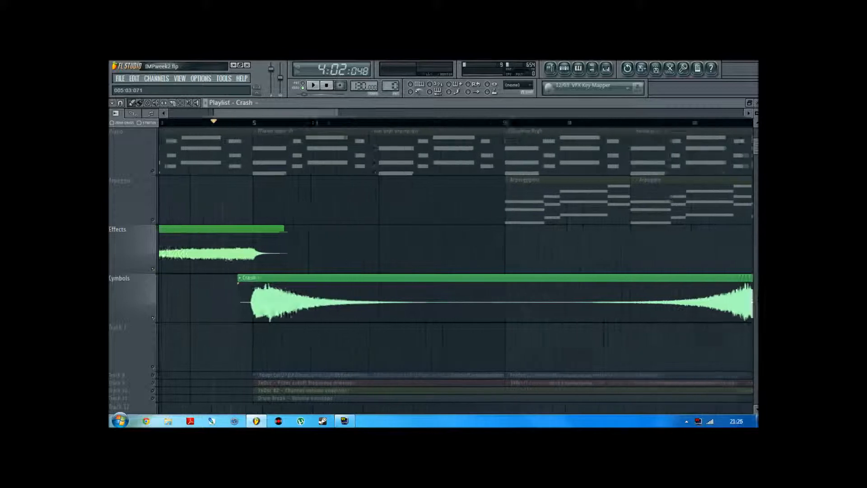
pyautogui.scroll(4, 321, 112)
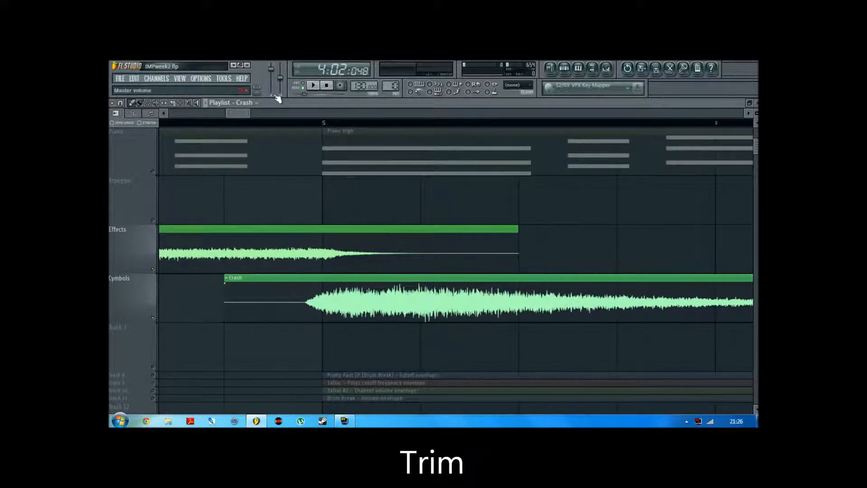
pyautogui.moveTo(223, 283)
pyautogui.mouseDown()
pyautogui.moveTo(298, 299)
pyautogui.moveTo(225, 298)
pyautogui.mouseUp()
pyautogui.moveTo(225, 295); pyautogui.dragTo(518, 303)
pyautogui.press('space')
pyautogui.press('space')
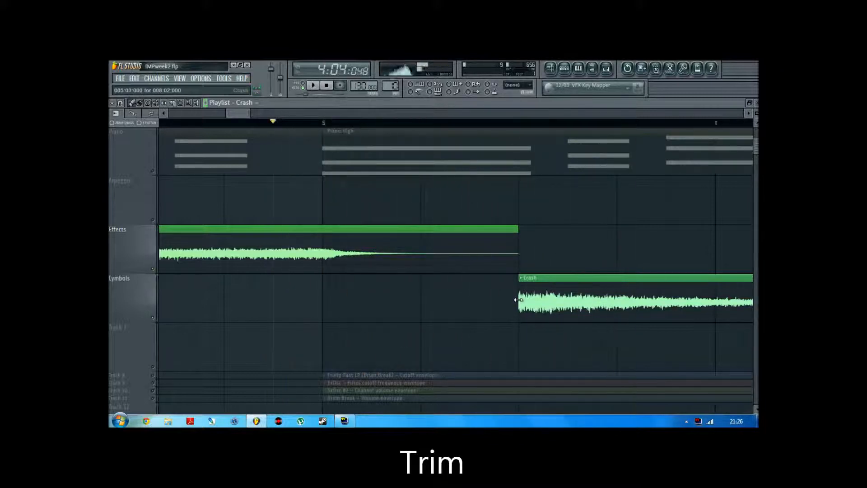
pyautogui.moveTo(517, 291); pyautogui.dragTo(297, 294)
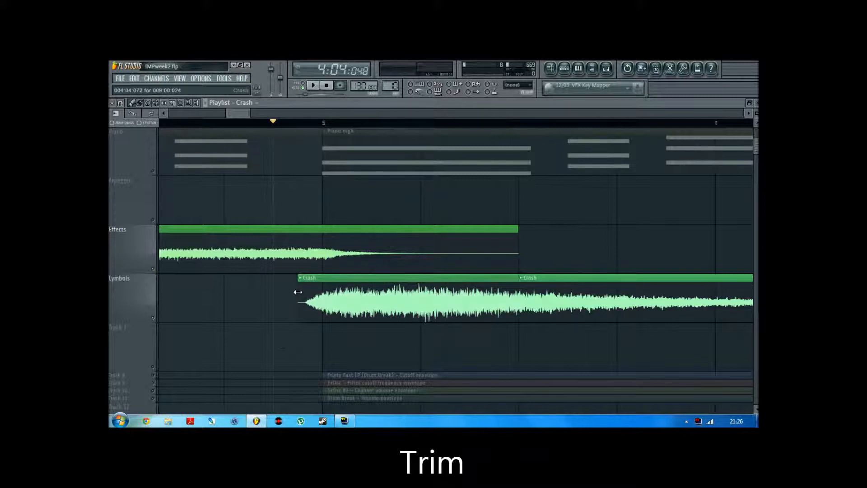
# Create a crossfade from the Rise clip in Effects to the Crash clip
pyautogui.scroll(-4, 242, 114)
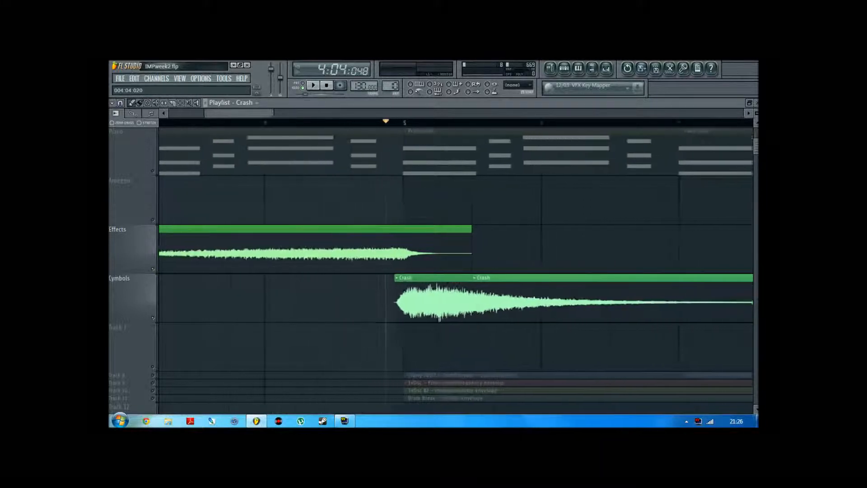
pyautogui.scroll(3, 244, 114)
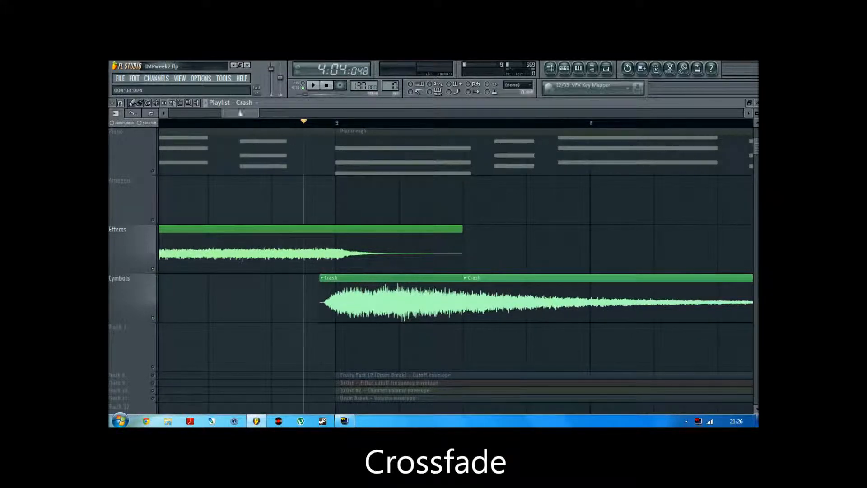
pyautogui.scroll(-3, 241, 113)
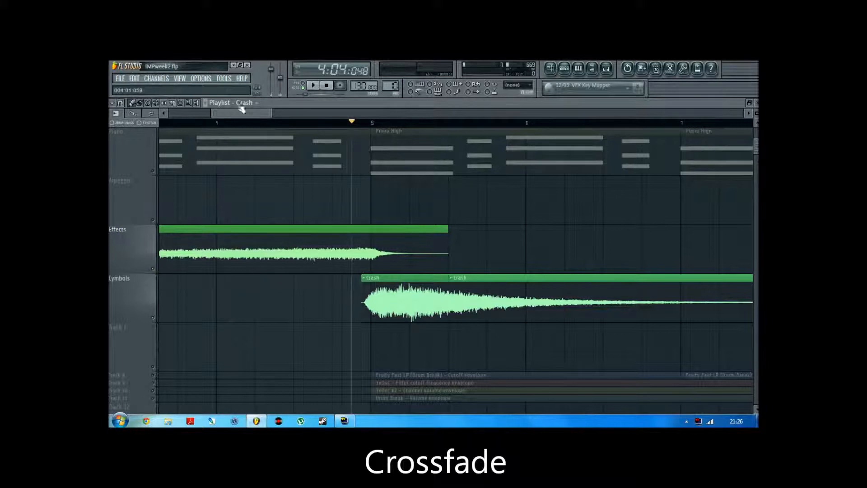
pyautogui.scroll(-4, 242, 113)
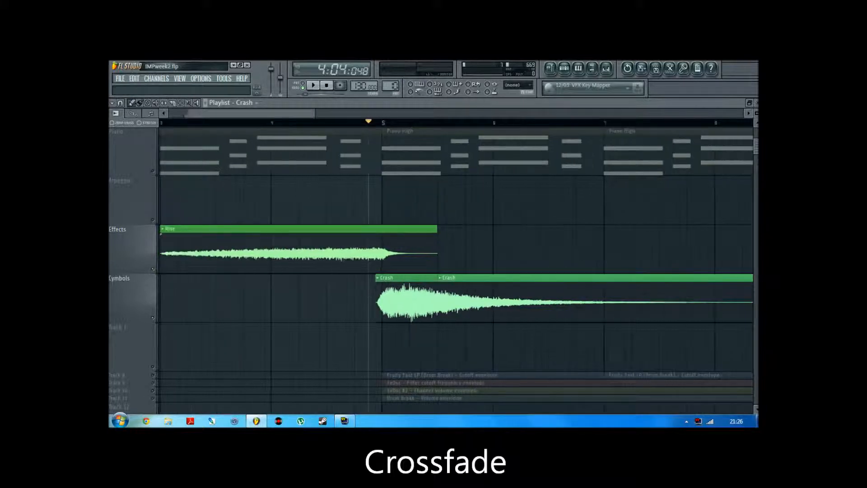
pyautogui.click(251, 229)
pyautogui.moveTo(348, 309)
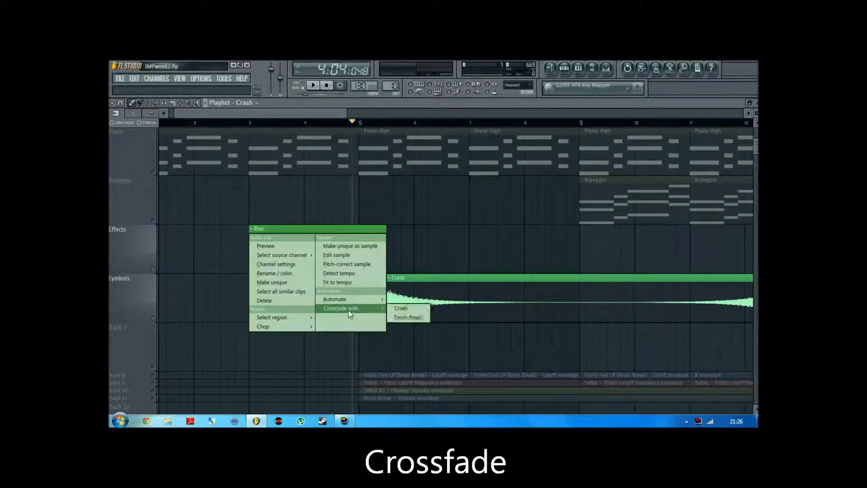
pyautogui.click(414, 311)
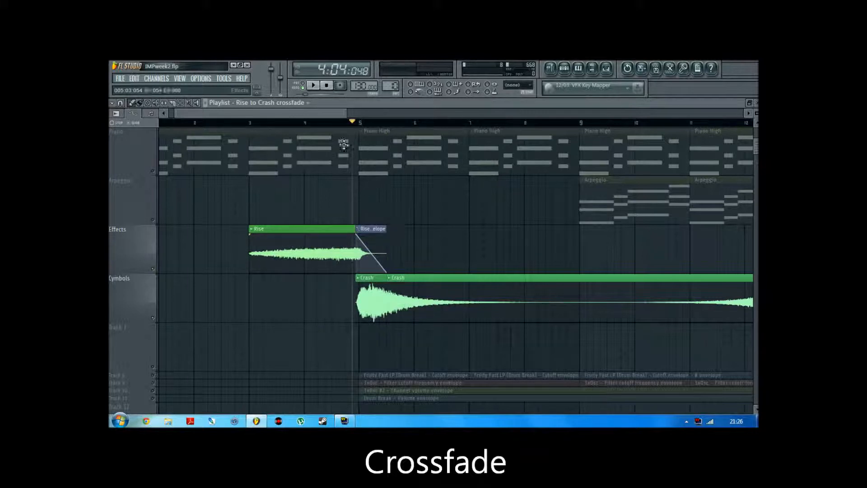
# Move the crossfade envelope to the Arpeggio track at 004:04:048 and shorten it to about one beat
pyautogui.scroll(4, 367, 198)
pyautogui.moveTo(376, 228); pyautogui.dragTo(349, 170)
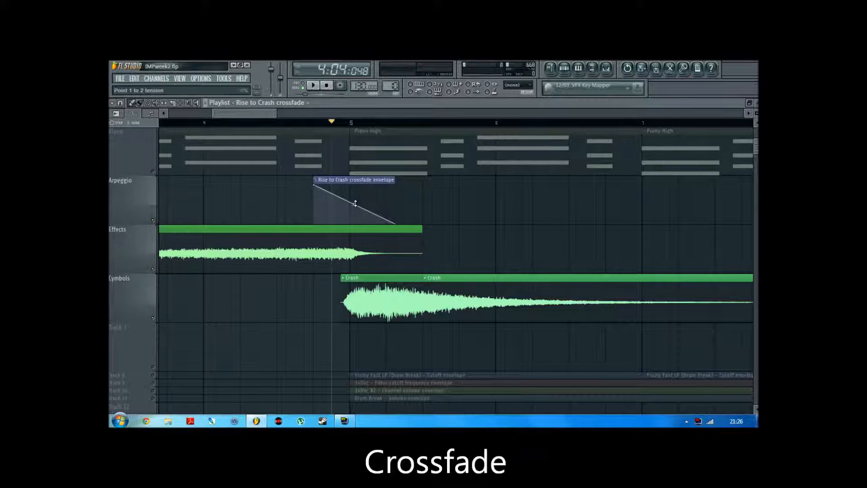
pyautogui.moveTo(332, 181); pyautogui.dragTo(350, 182)
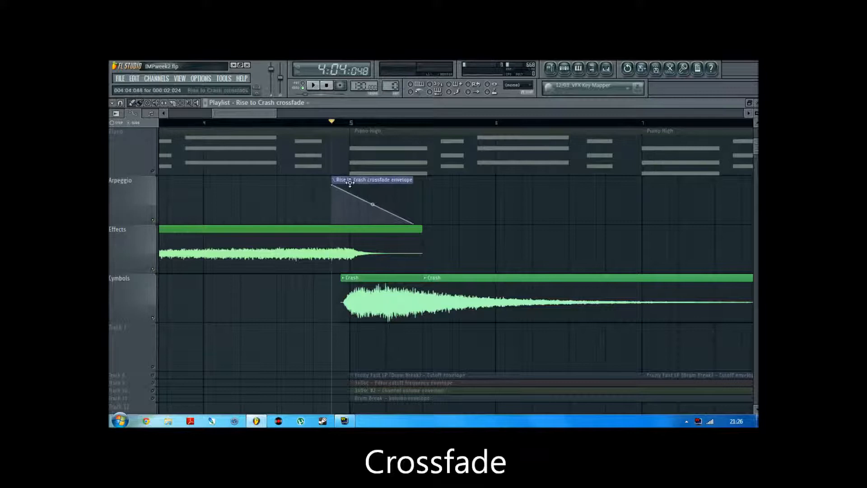
pyautogui.moveTo(416, 223); pyautogui.dragTo(371, 226)
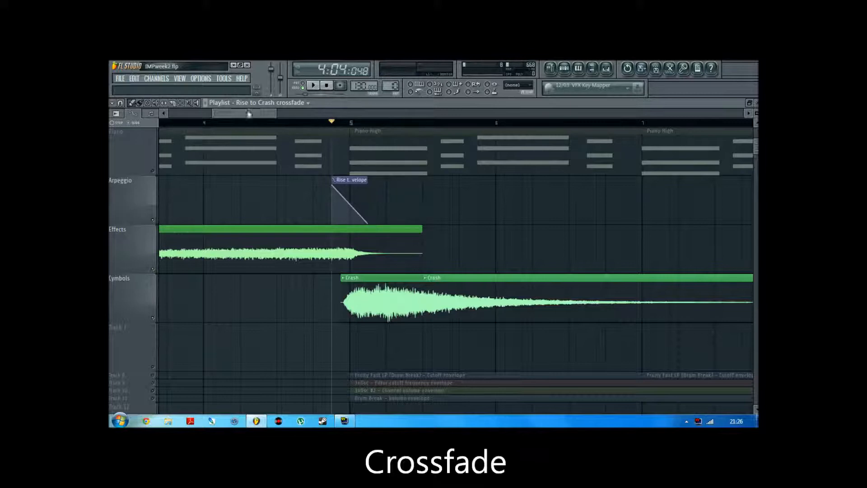
# Loop the range from 004:01:000 to 006:01:000 and listen to the Rise to Crash crossfade
pyautogui.scroll(-3, 247, 113)
pyautogui.click(236, 124)
pyautogui.moveTo(238, 129); pyautogui.dragTo(446, 142)
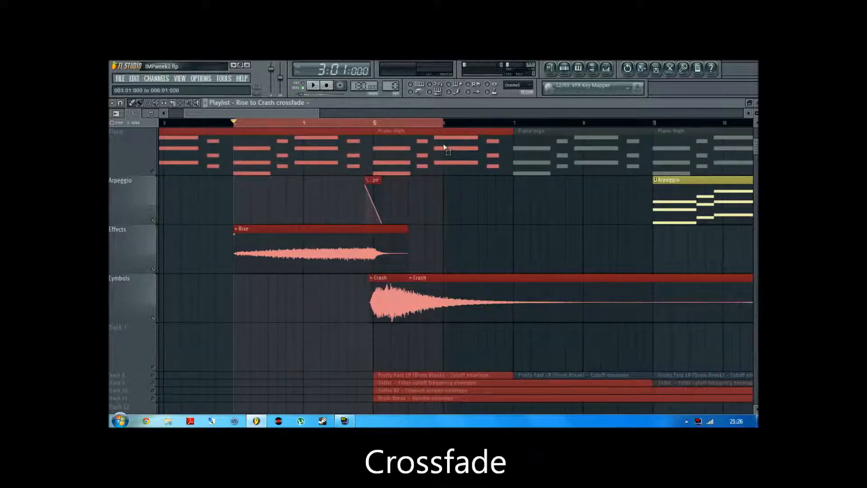
pyautogui.moveTo(440, 124); pyautogui.dragTo(313, 126)
pyautogui.click(299, 127)
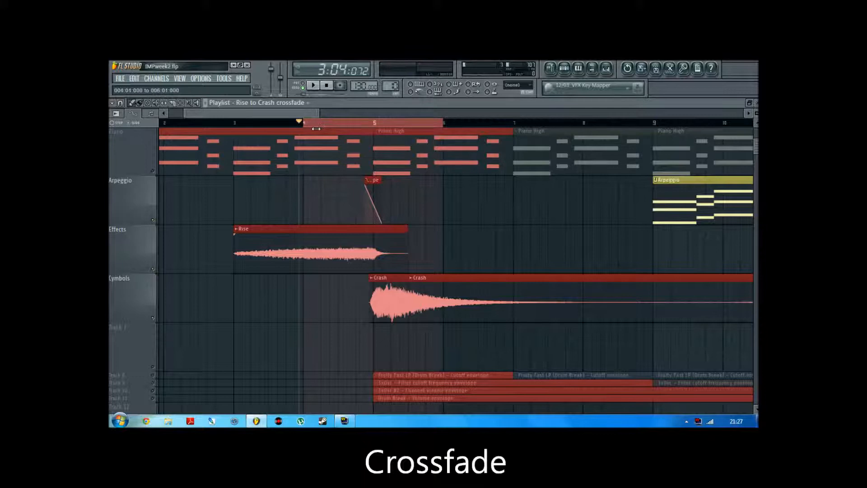
pyautogui.click(515, 240)
pyautogui.press('space')
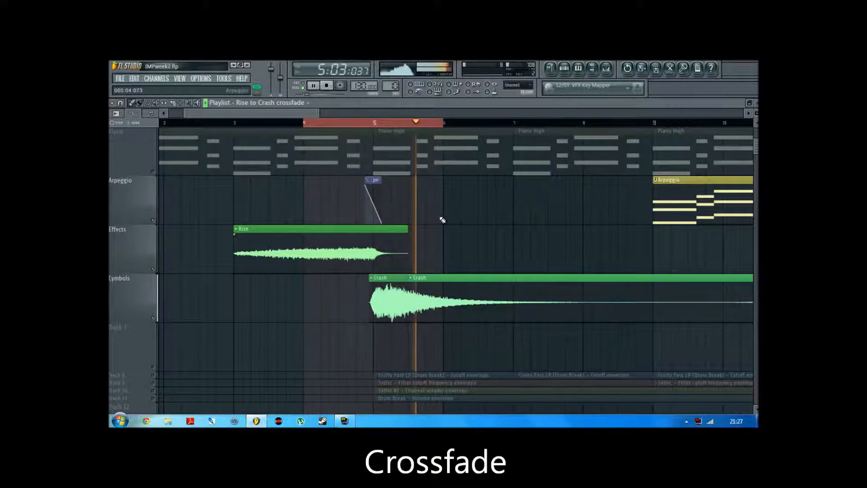
pyautogui.press('space')
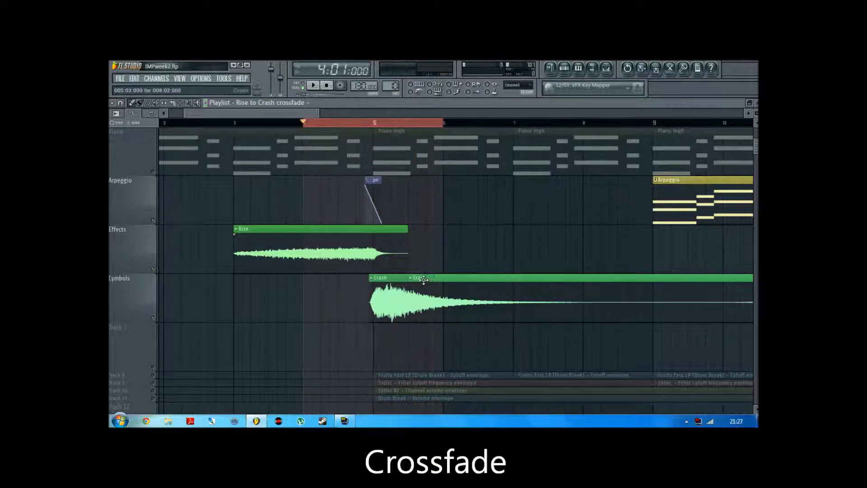
# Delete the overlapping duplicate Crash clip that starts at 005:03:000 in Cymbols
pyautogui.scroll(4, 418, 284)
pyautogui.moveTo(411, 288)
pyautogui.mouseDown()
pyautogui.moveTo(536, 295)
pyautogui.moveTo(412, 296)
pyautogui.mouseUp()
pyautogui.rightClick(454, 290)
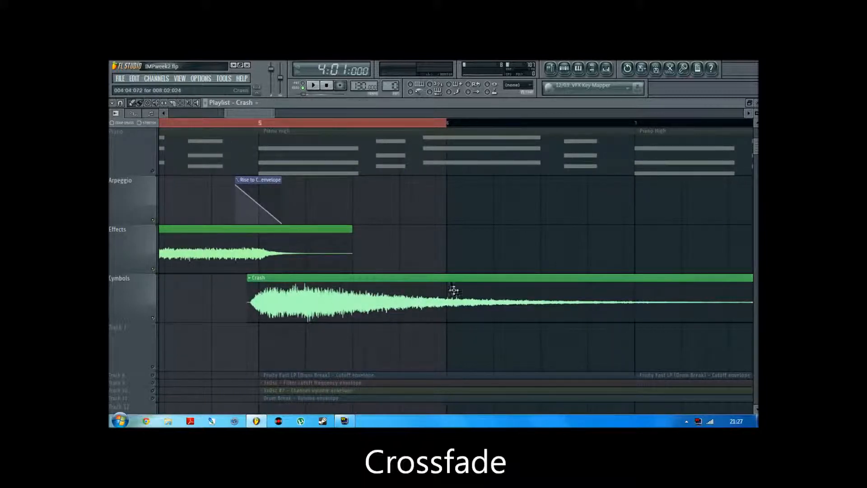
# Play the looped section again to check the transition with the single Crash clip
pyautogui.scroll(-3, 266, 124)
pyautogui.press('space')
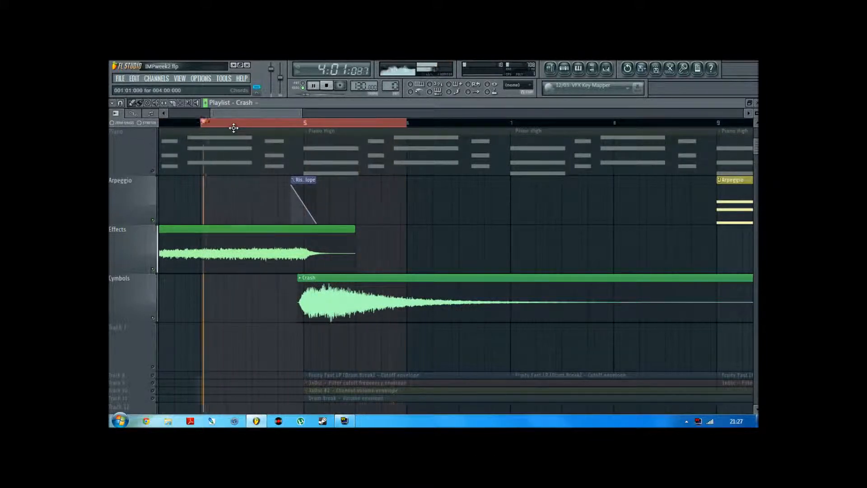
pyautogui.press('space')
# Start playback of the full arrangement from 4:01:000 and delete the first Piano High clip at bar 5
pyautogui.scroll(-5, 256, 120)
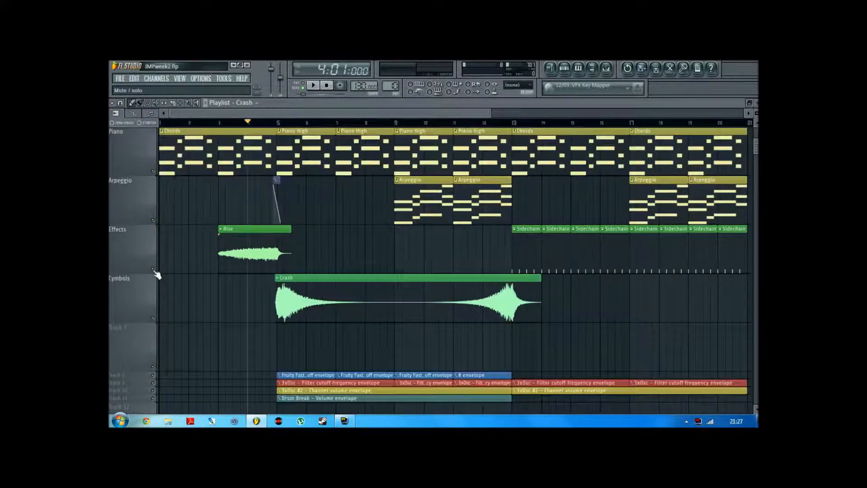
pyautogui.scroll(3, 283, 132)
pyautogui.scroll(-2, 301, 252)
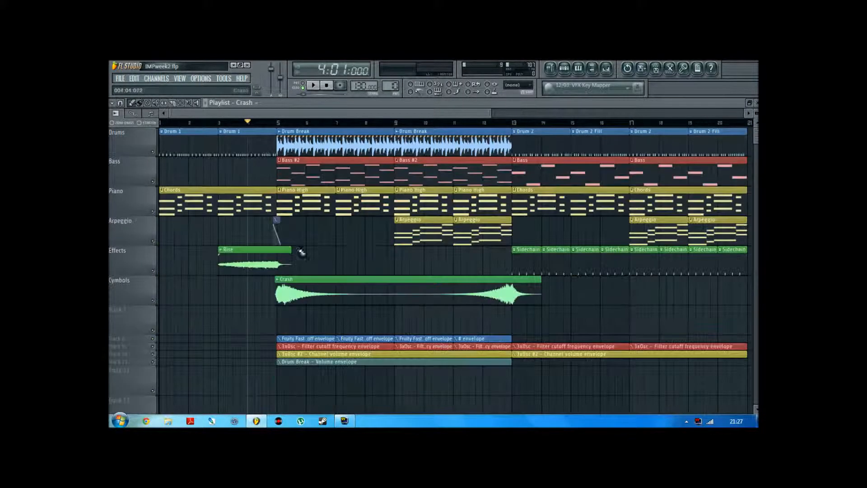
pyautogui.click(314, 86)
pyautogui.rightClick(323, 206)
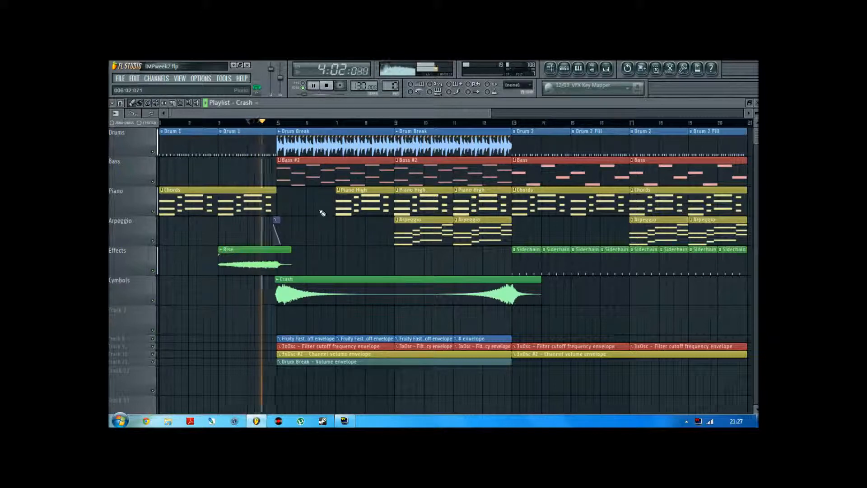
# Undo the deletion of the first Piano High clip at bar 5 and stop playback
pyautogui.hotkey('ctrl', 'z')
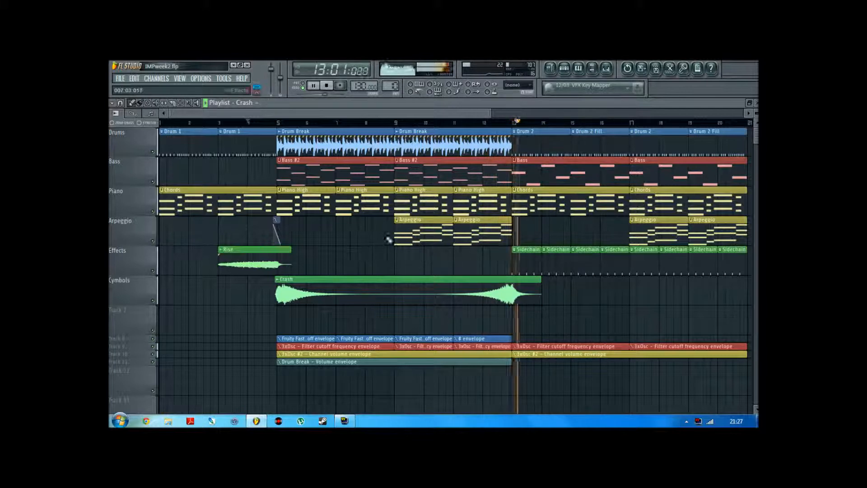
pyautogui.press('space')
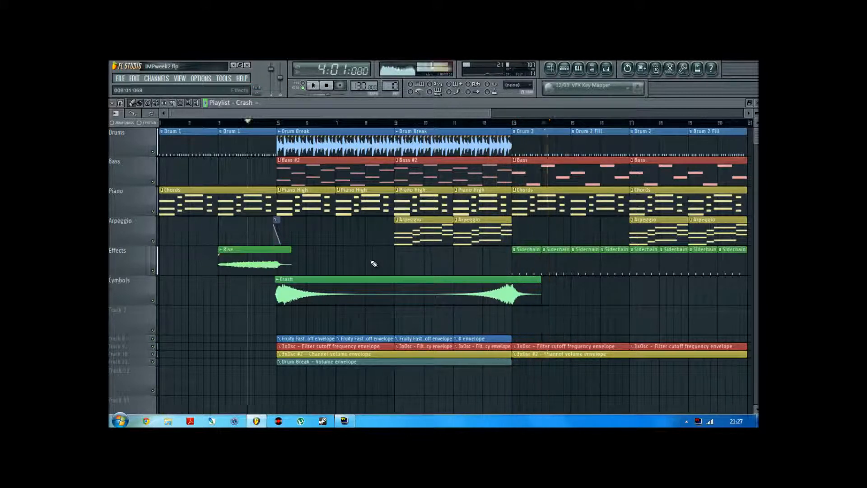
# Move the song position to 5:01:000 and add an automatic time marker there
pyautogui.click(278, 123)
pyautogui.moveTo(278, 123)
pyautogui.mouseDown()
pyautogui.moveTo(256, 131)
pyautogui.moveTo(276, 134)
pyautogui.mouseUp()
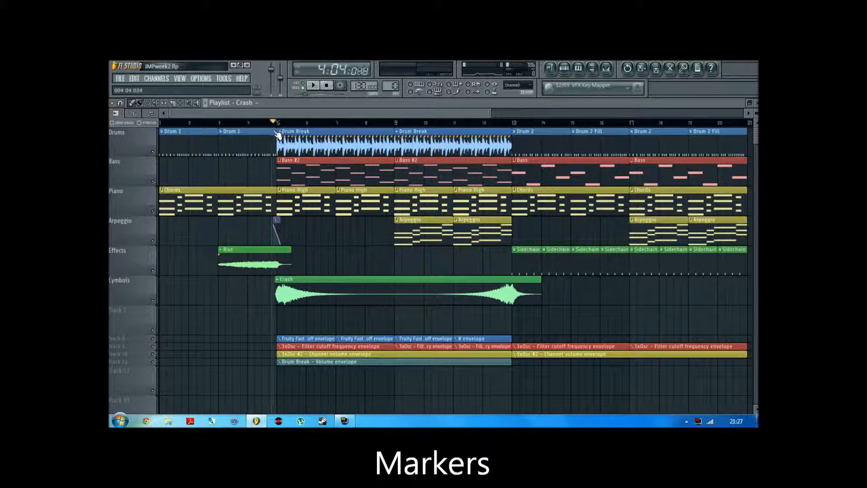
pyautogui.click(279, 123)
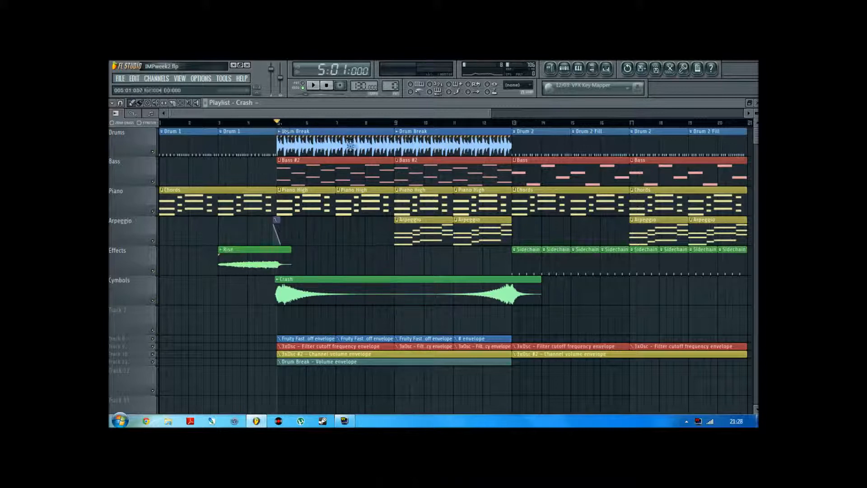
pyautogui.scroll(1, 362, 271)
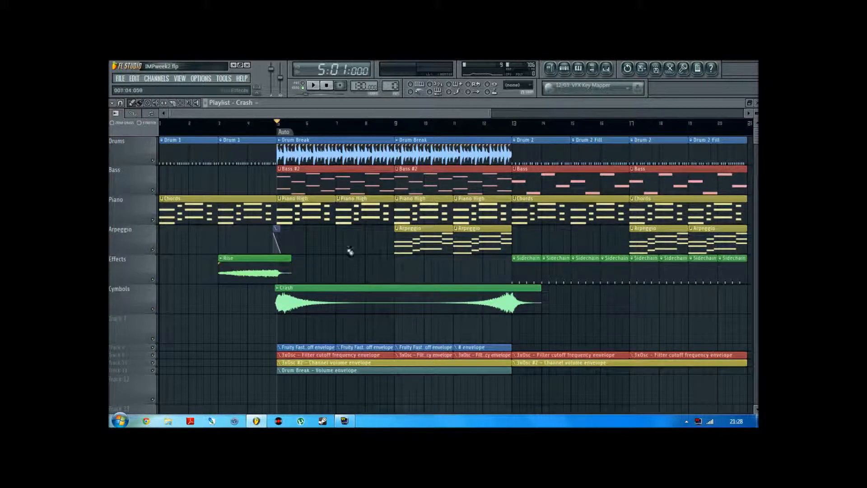
# Add a time marker named "Arp start" at bar 9, where the Arpeggio clips begin
pyautogui.rightClick(397, 132)
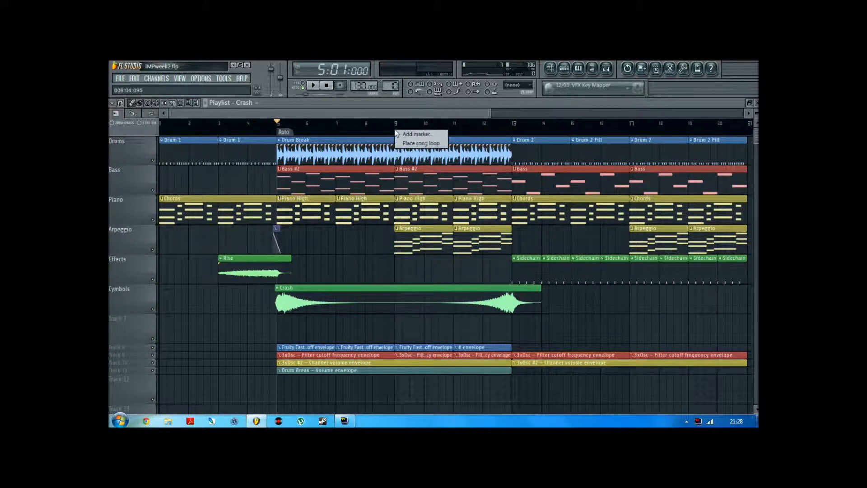
pyautogui.click(426, 134)
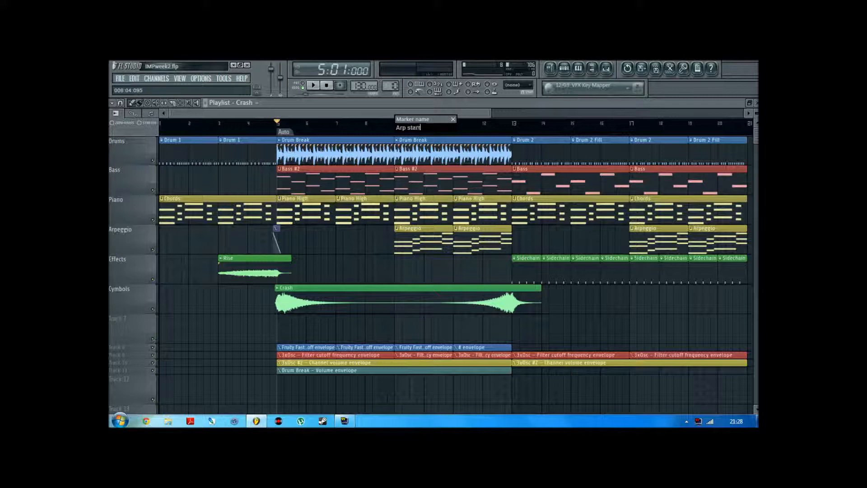
pyautogui.press('Return')
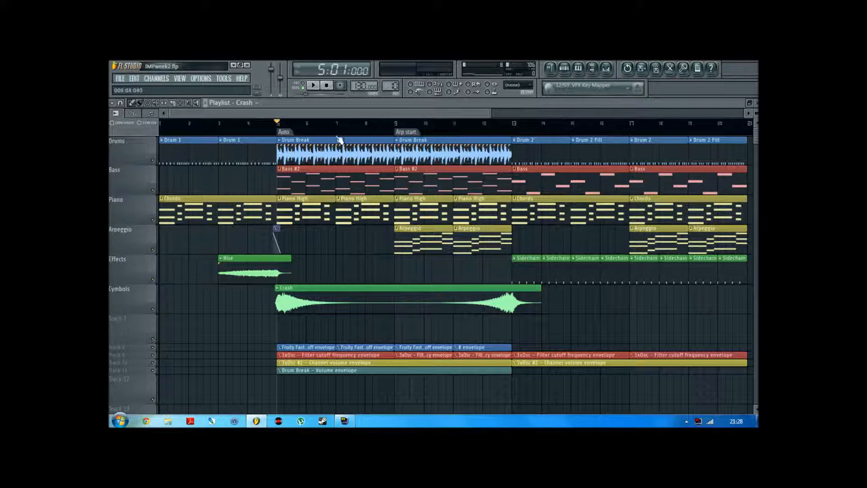
# Add a time marker named "rise" at bar 3, where the Rise clip begins
pyautogui.rightClick(221, 135)
pyautogui.click(239, 136)
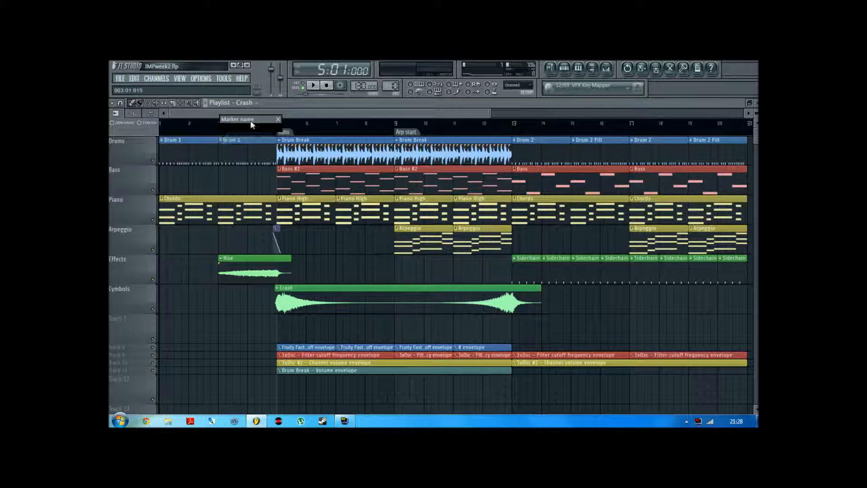
pyautogui.write('Rise')
pyautogui.press('Return')
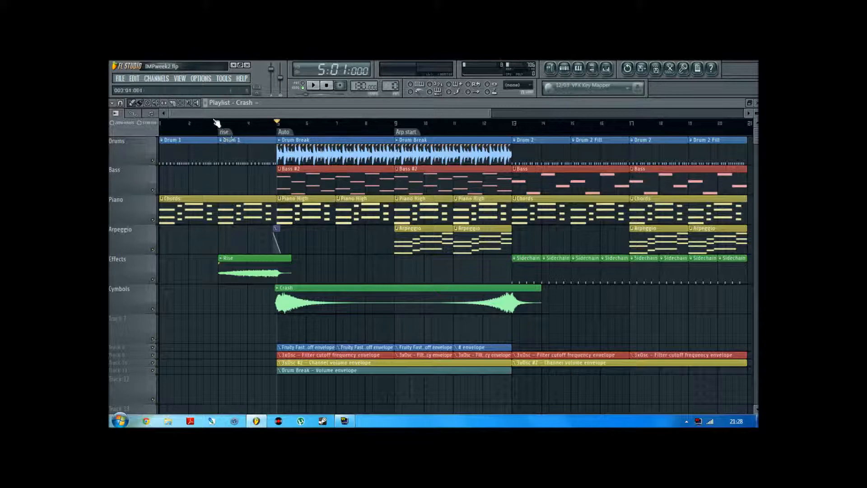
# Jump to the rise marker and set the action of the Auto marker at bar 5 to Skip
pyautogui.click(222, 131)
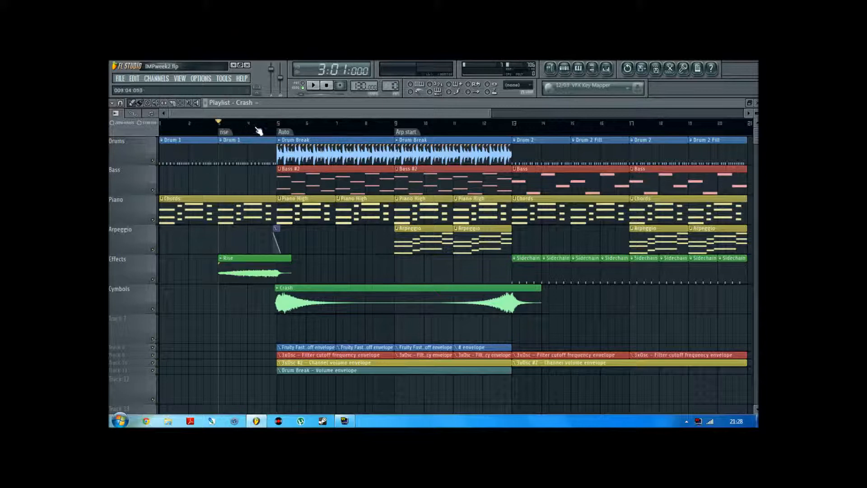
pyautogui.rightClick(286, 133)
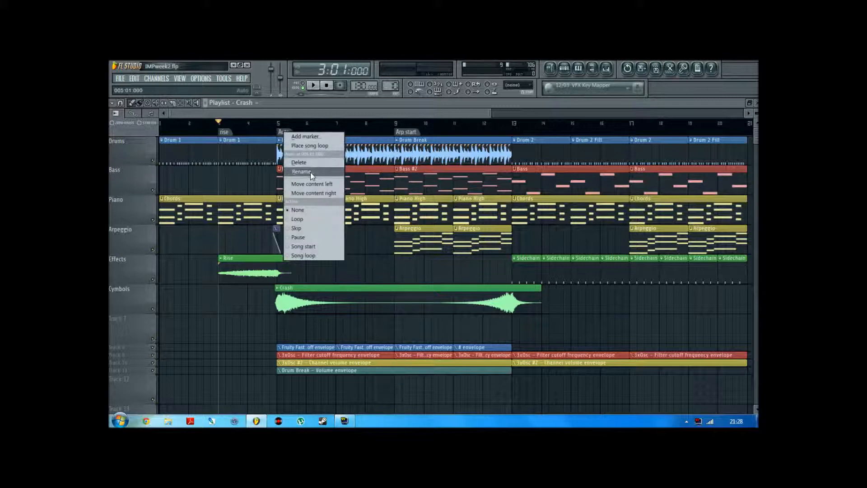
pyautogui.click(315, 229)
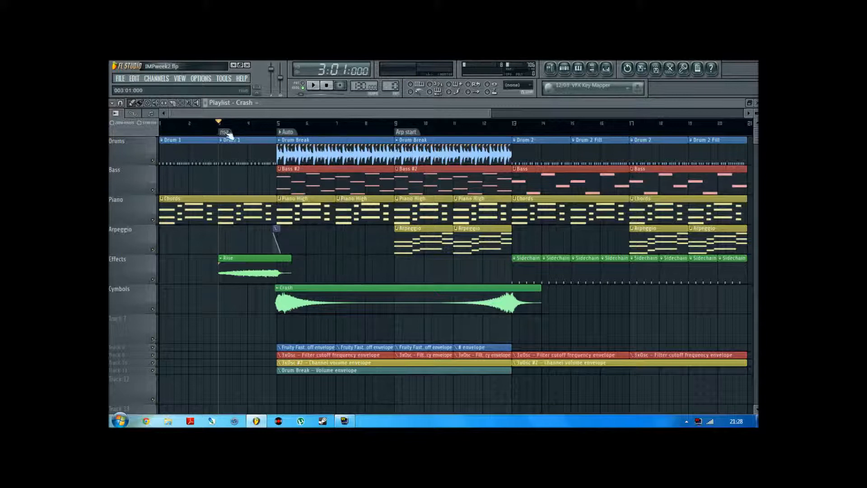
# Set the rise marker's action to Loop and play the song from 2:01:048 to test the markers
pyautogui.rightClick(228, 134)
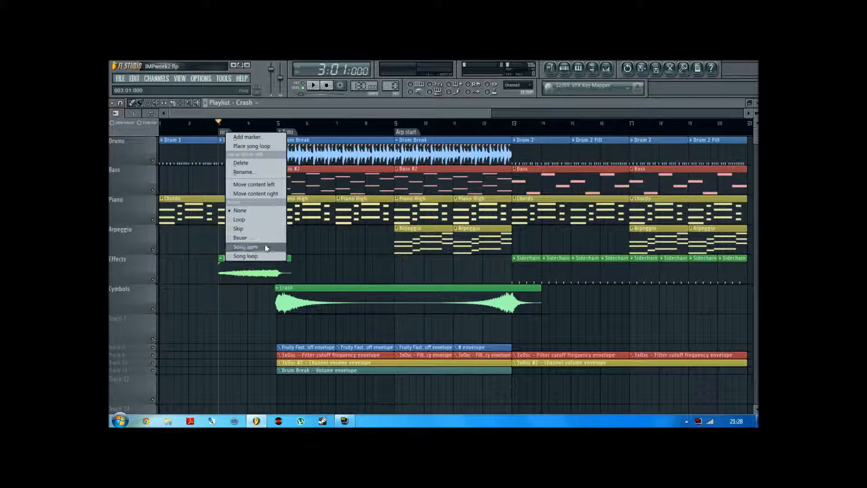
pyautogui.click(246, 247)
pyautogui.click(193, 123)
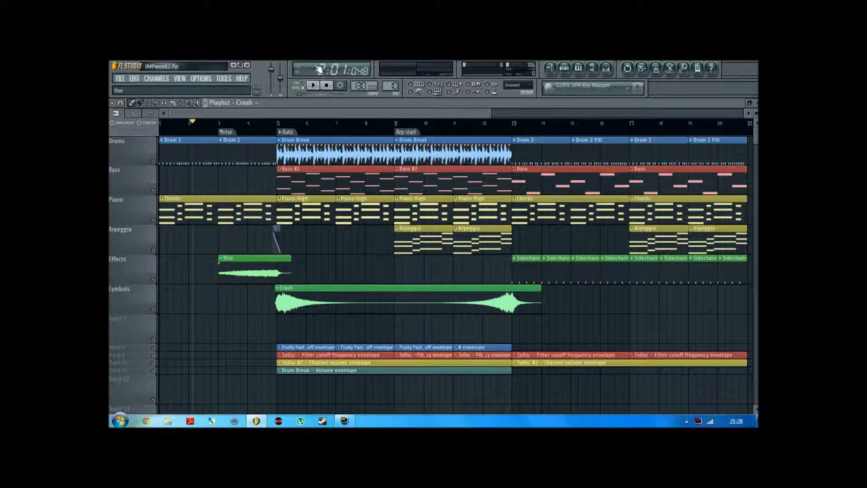
pyautogui.press('space')
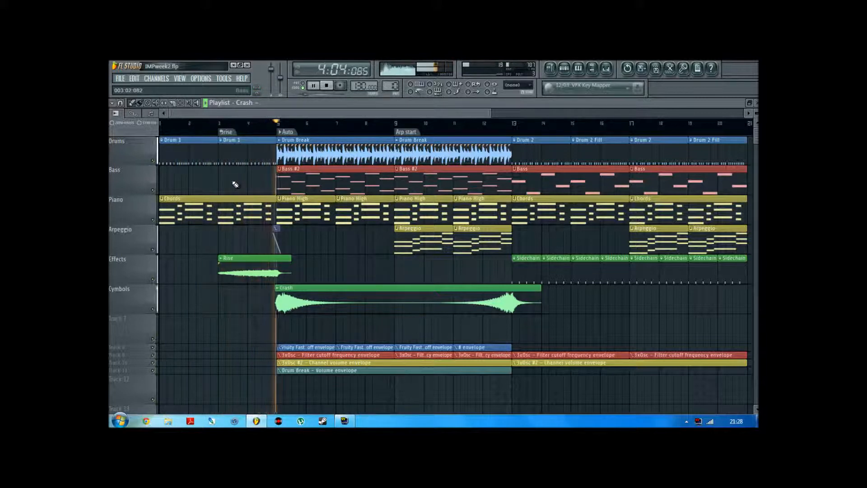
pyautogui.press('space')
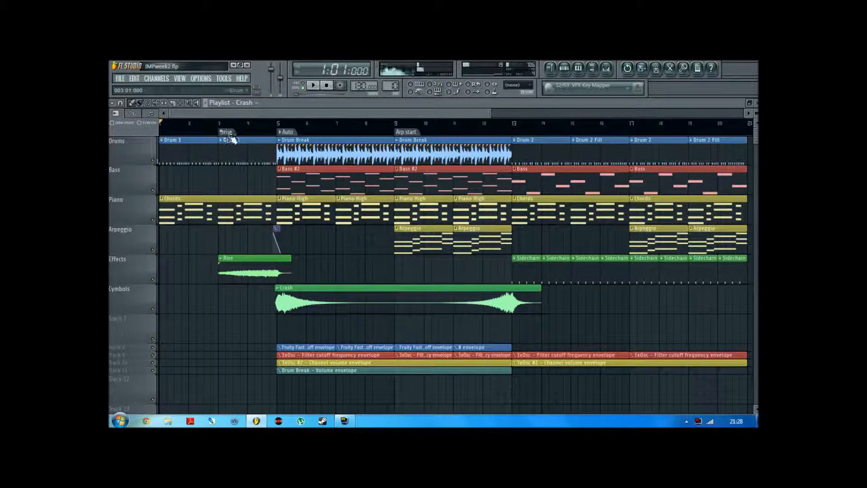
# Set the rise marker's action to None
pyautogui.rightClick(225, 132)
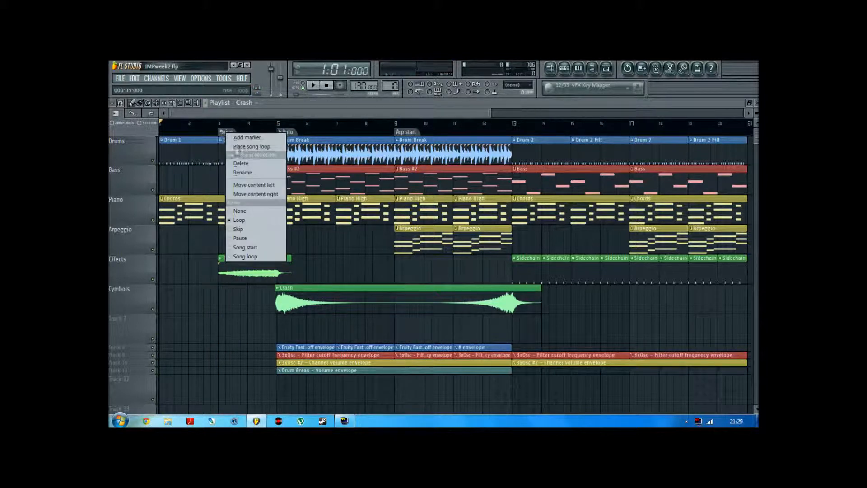
pyautogui.click(240, 221)
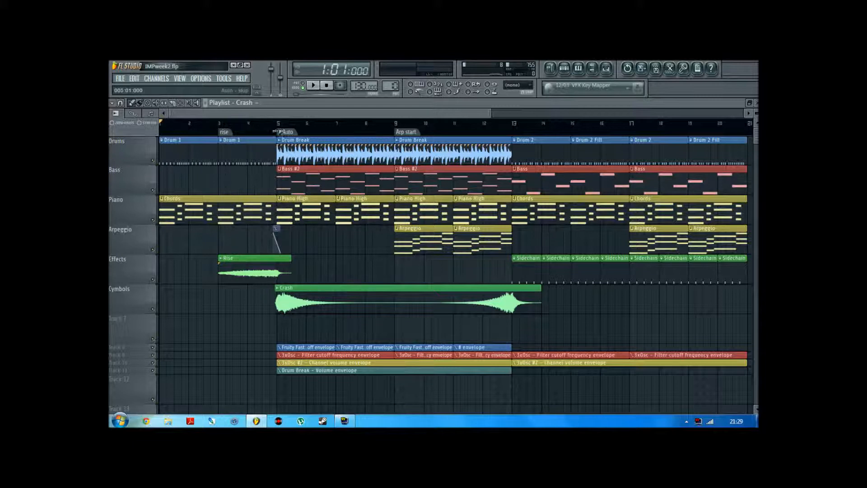
# Move the Arp start marker to bar 13 and play from 3:01:024 to test the skip from the Auto marker
pyautogui.click(220, 125)
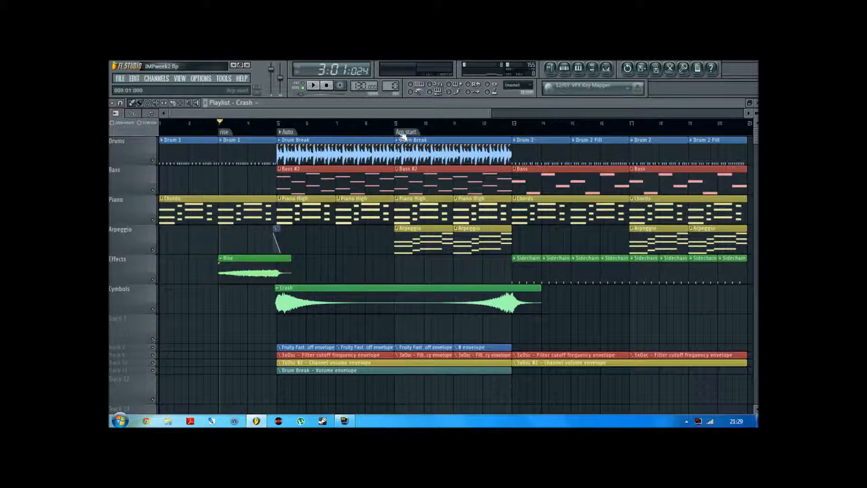
pyautogui.moveTo(395, 131); pyautogui.dragTo(515, 131)
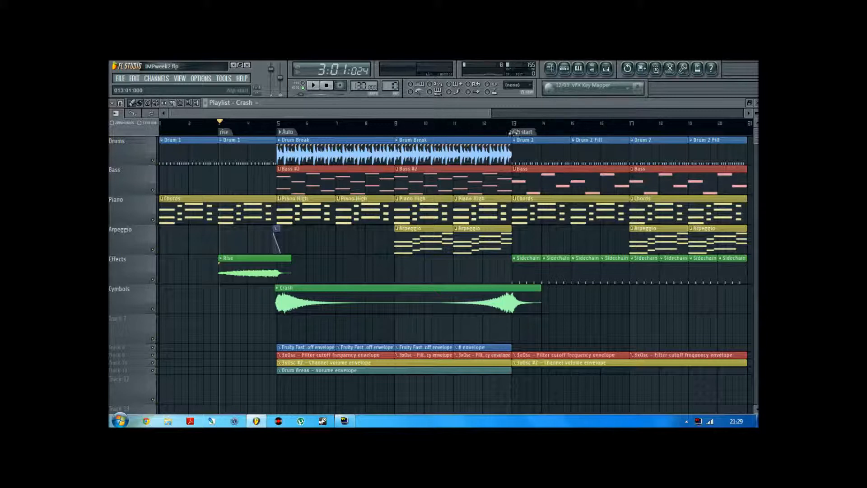
pyautogui.press('space')
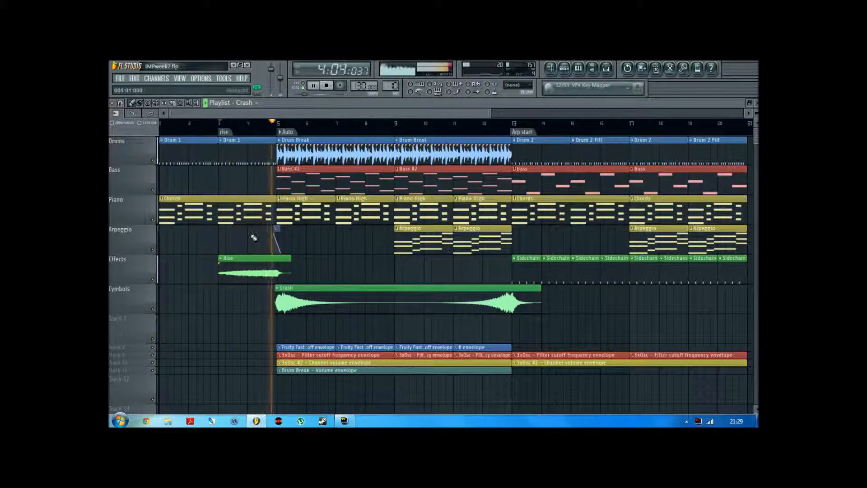
pyautogui.press('space')
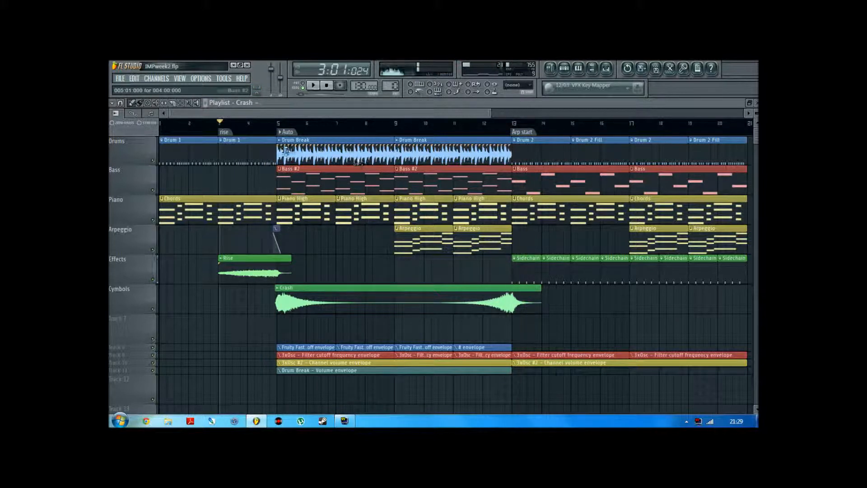
# Delete the Arp start marker at bar 13
pyautogui.rightClick(525, 132)
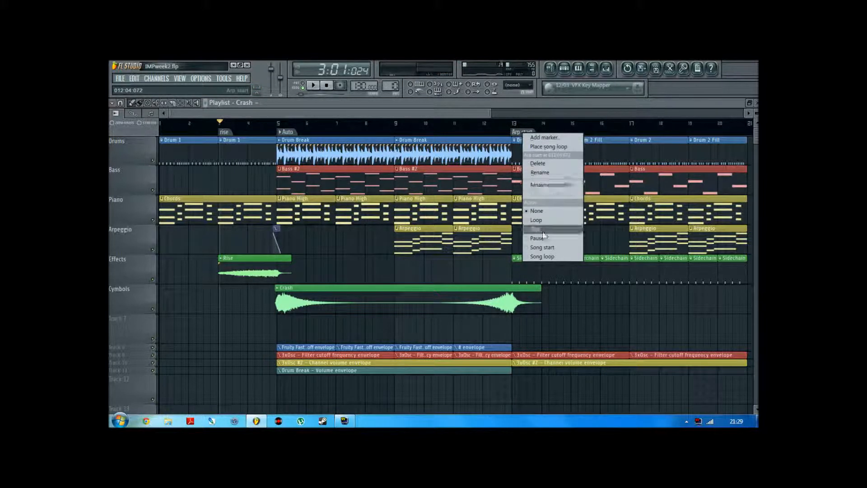
pyautogui.click(538, 163)
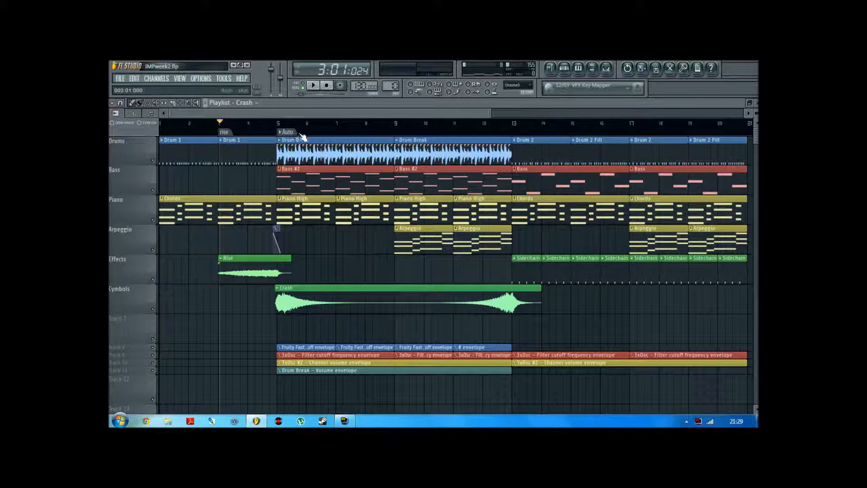